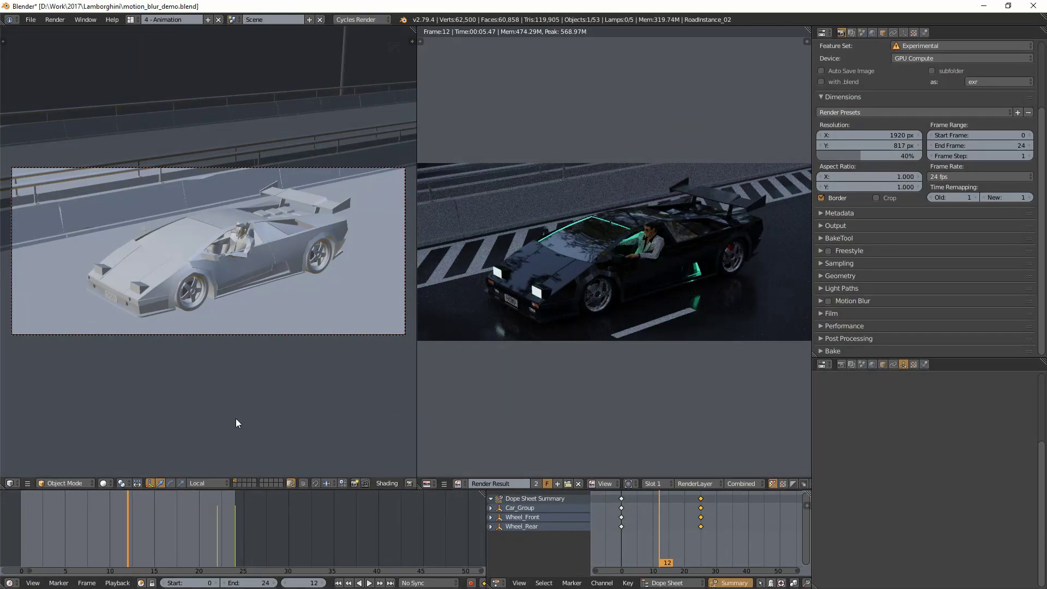
Play the car animation, stop it, and step back to frame 12
key(alt+a)
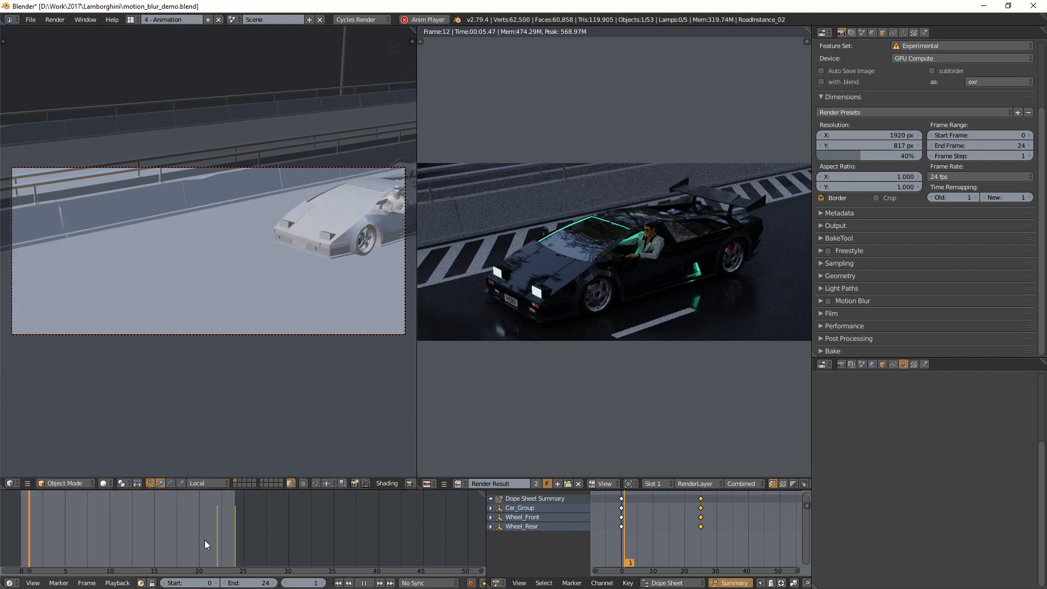
key(alt+a)
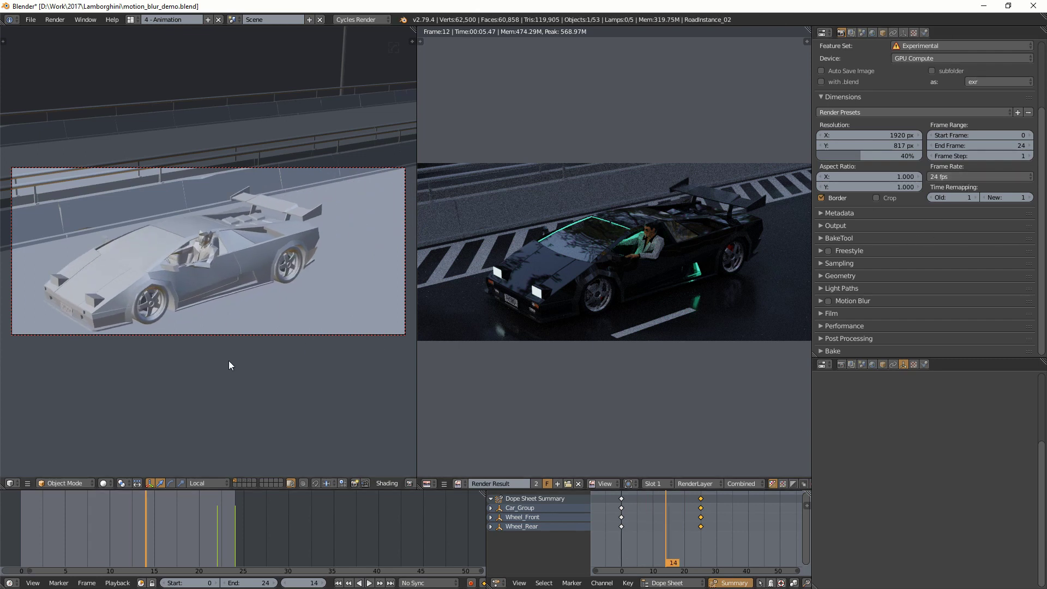
key(Left)
key(Left)
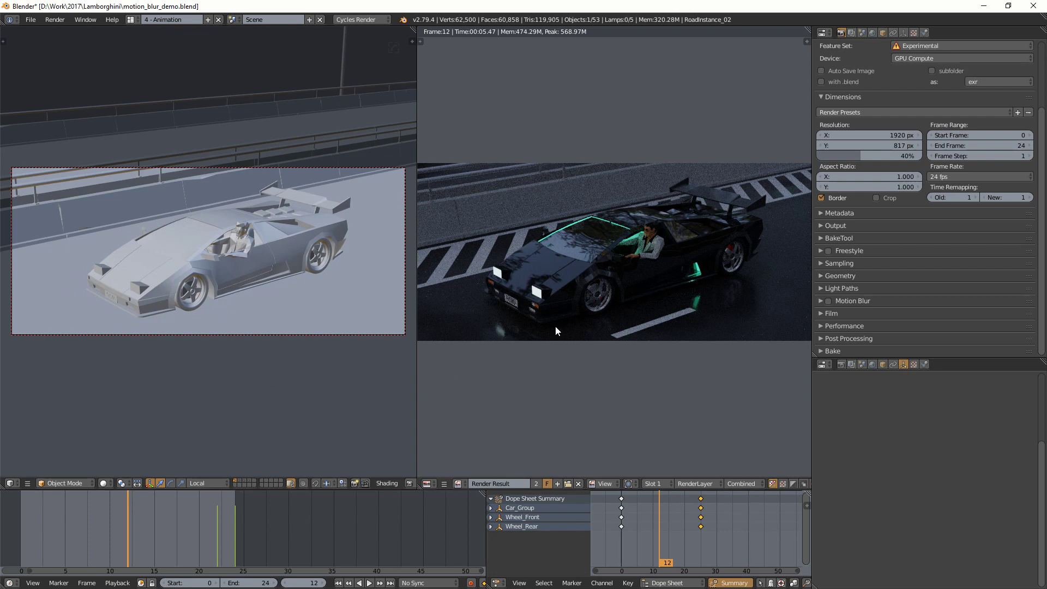
Select the camera and enable motion blur in Photographer and the render settings
click(390, 169)
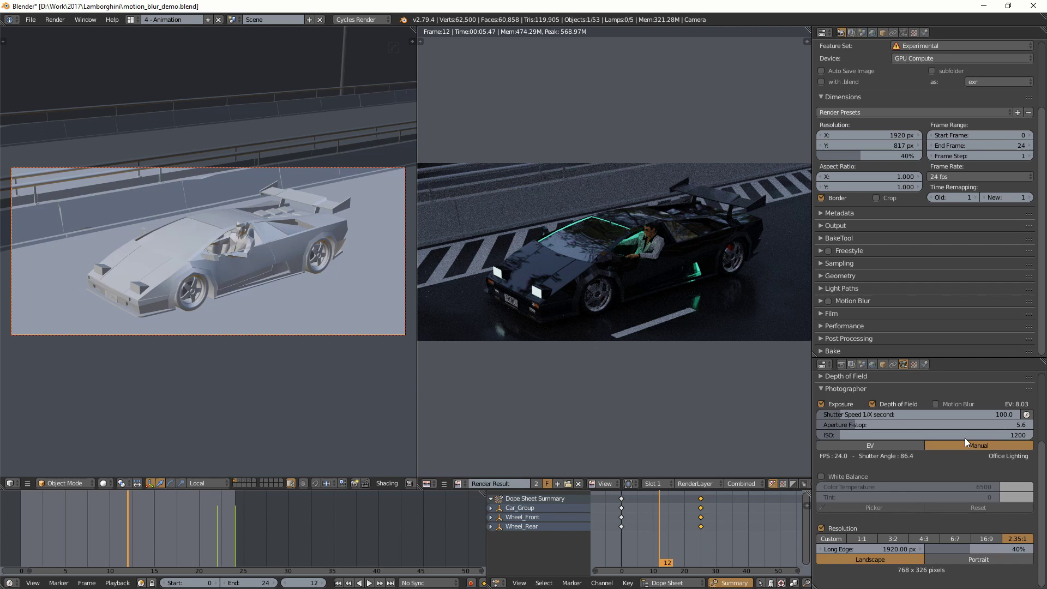
click(935, 404)
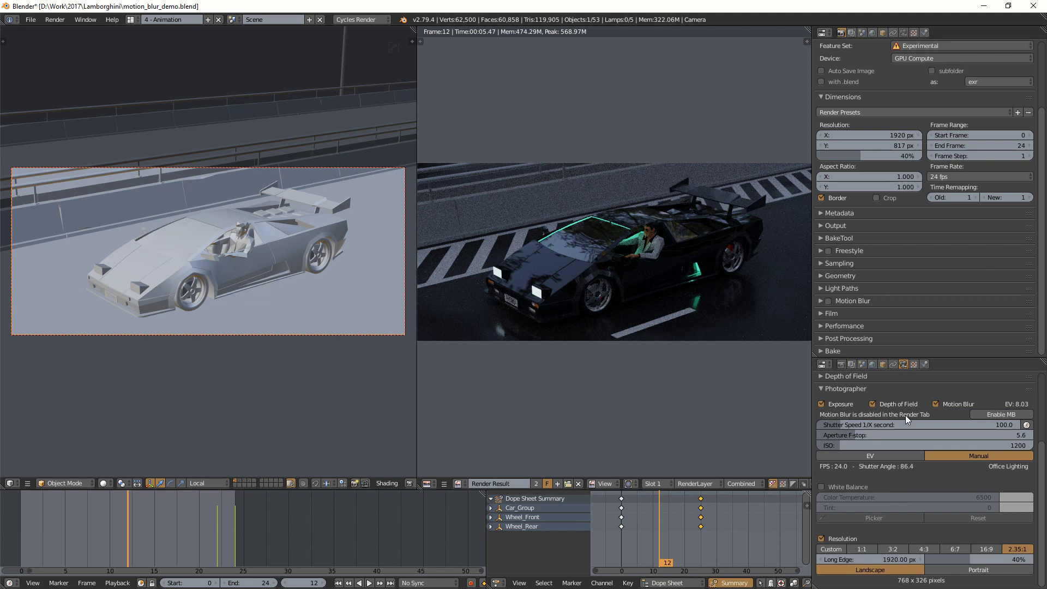
click(1001, 415)
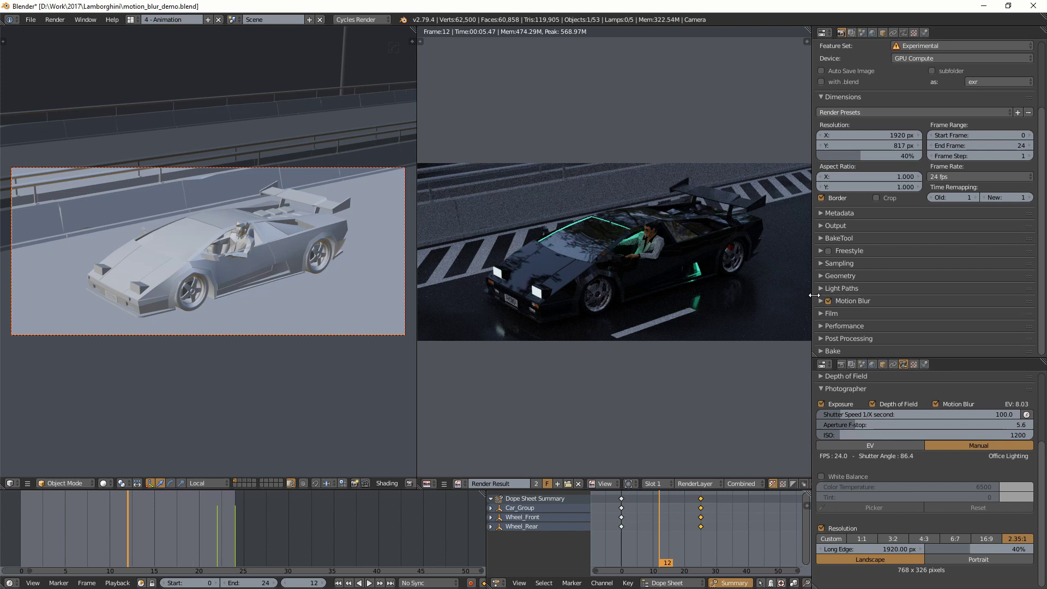
click(936, 403)
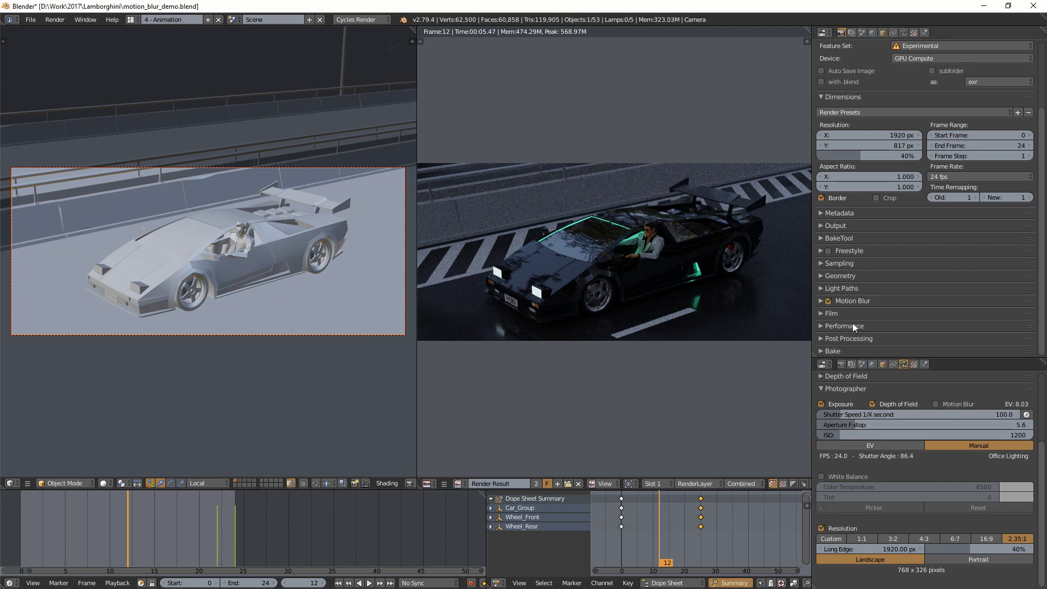
click(818, 301)
click(819, 302)
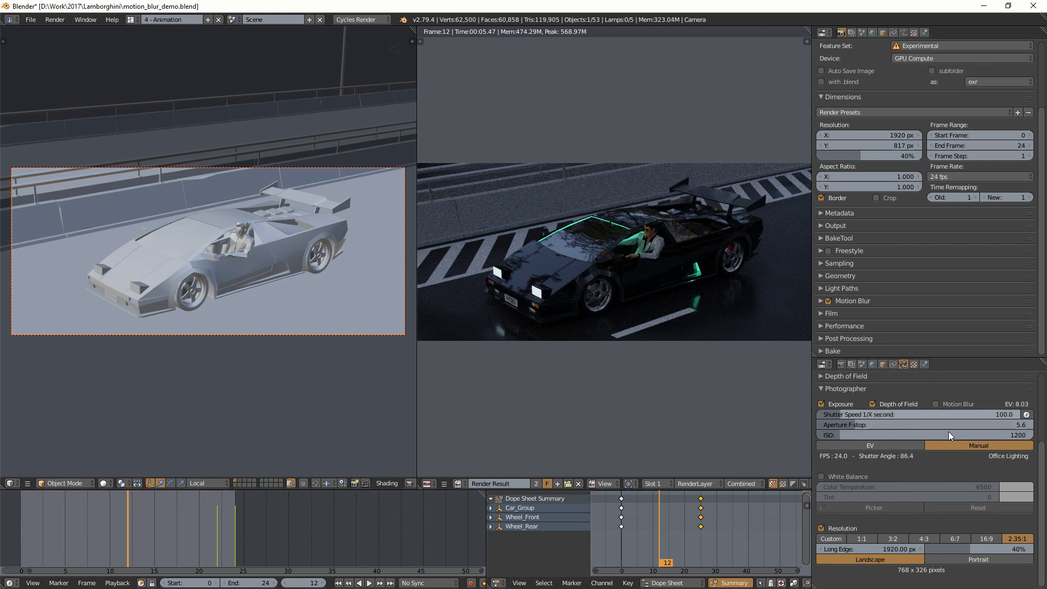
click(935, 404)
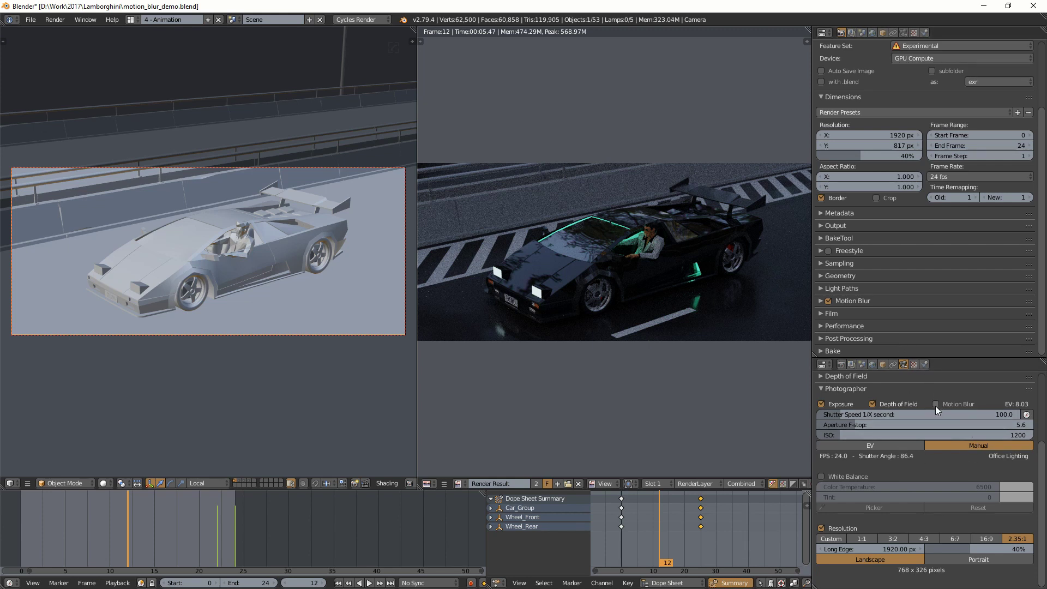
click(921, 414)
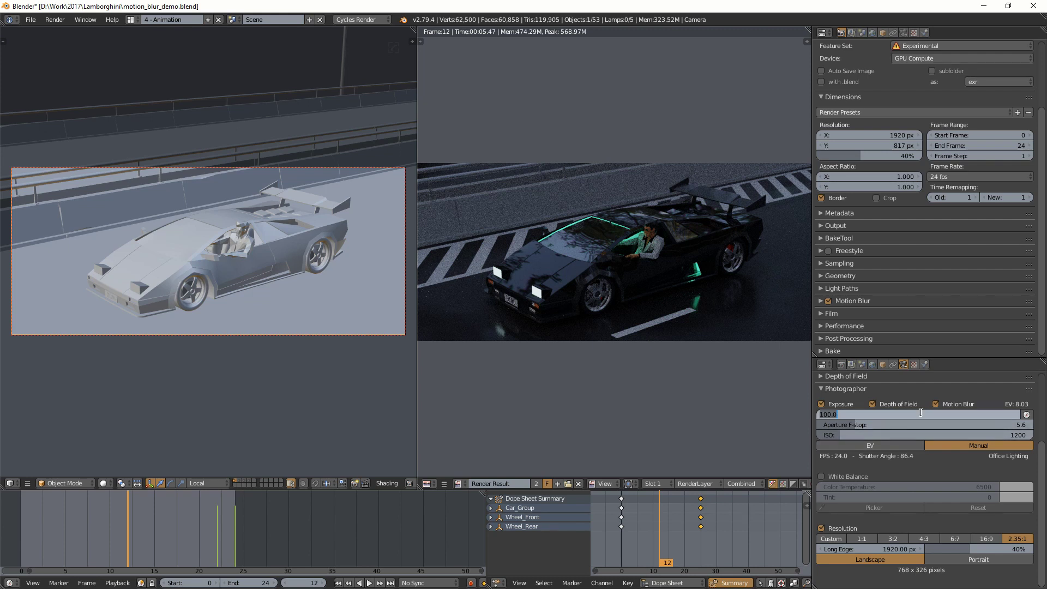
Set the shutter speed to 1/48 s and switch the render view to Slot 2
text(48)
key(Return)
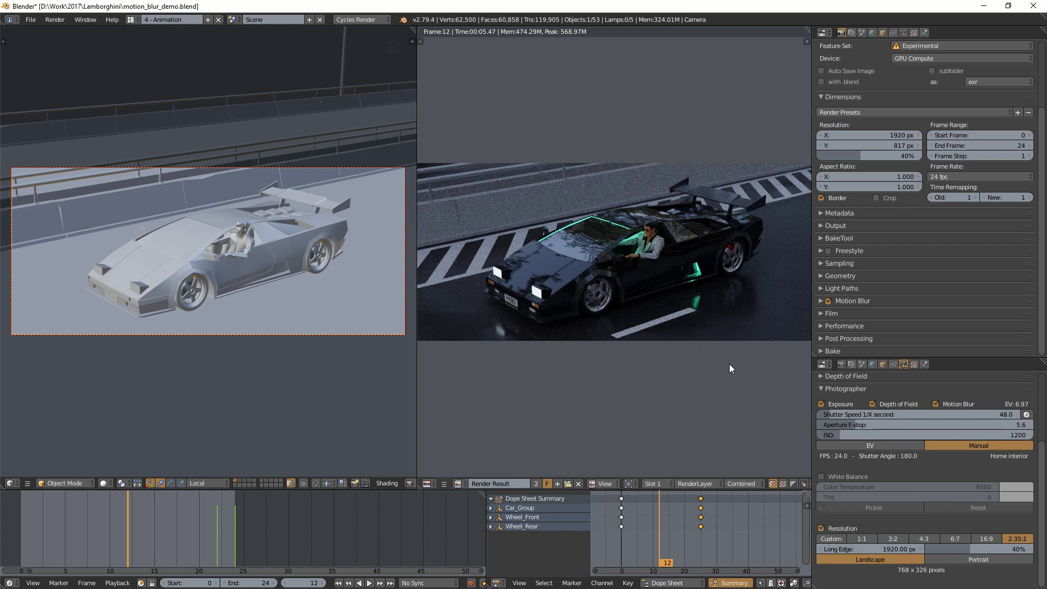
click(659, 482)
click(656, 464)
Render frame 12, then slow the shutter to 1/4.4 s and lower ISO to 286
key(F12)
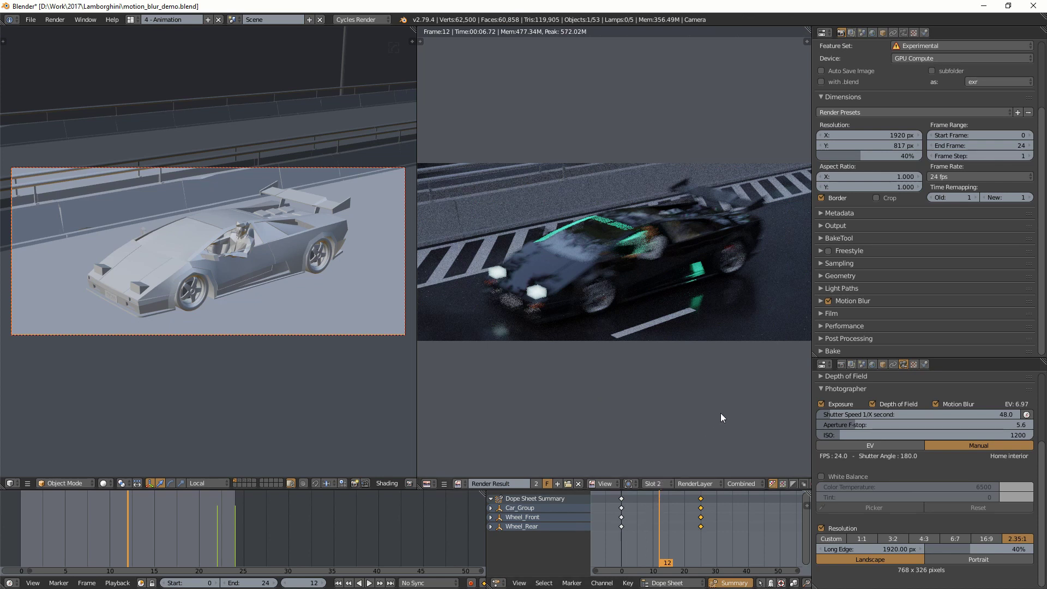
drag(830, 414, 681, 478)
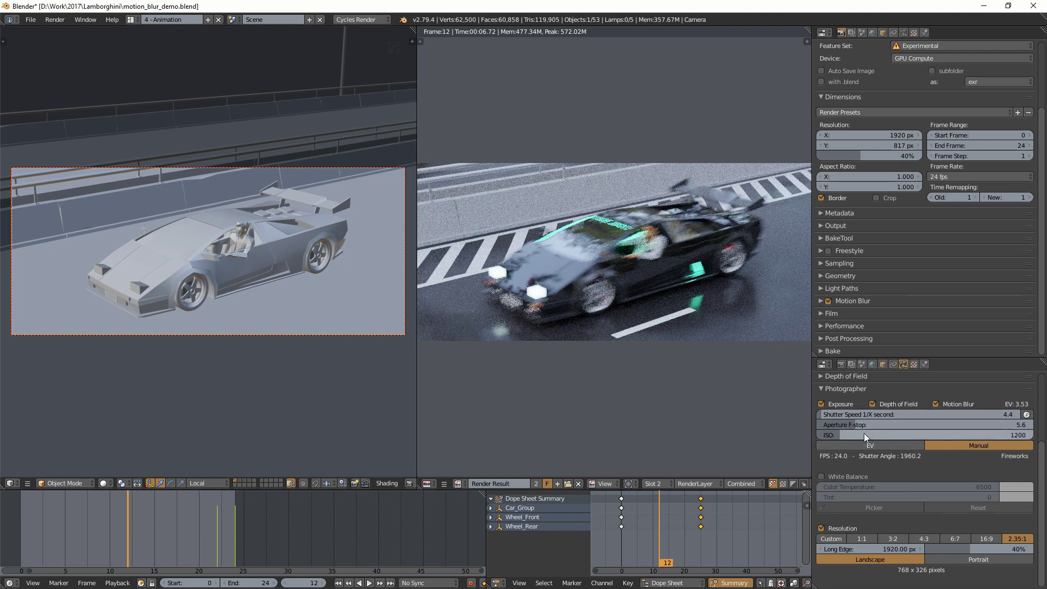
drag(838, 433, 817, 432)
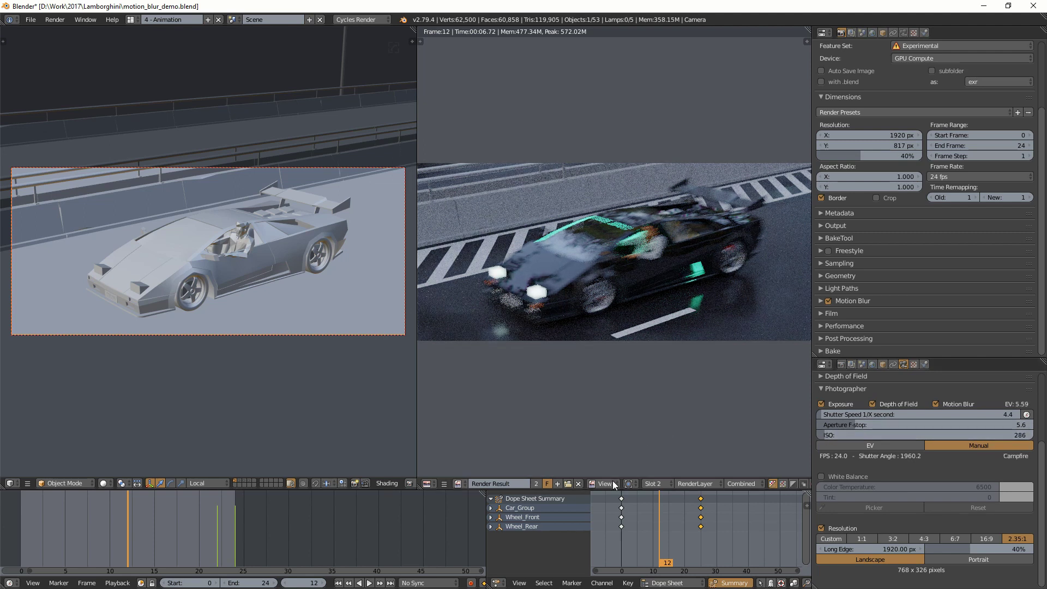
Render frame 12 into the empty Slot 3
click(643, 483)
click(652, 451)
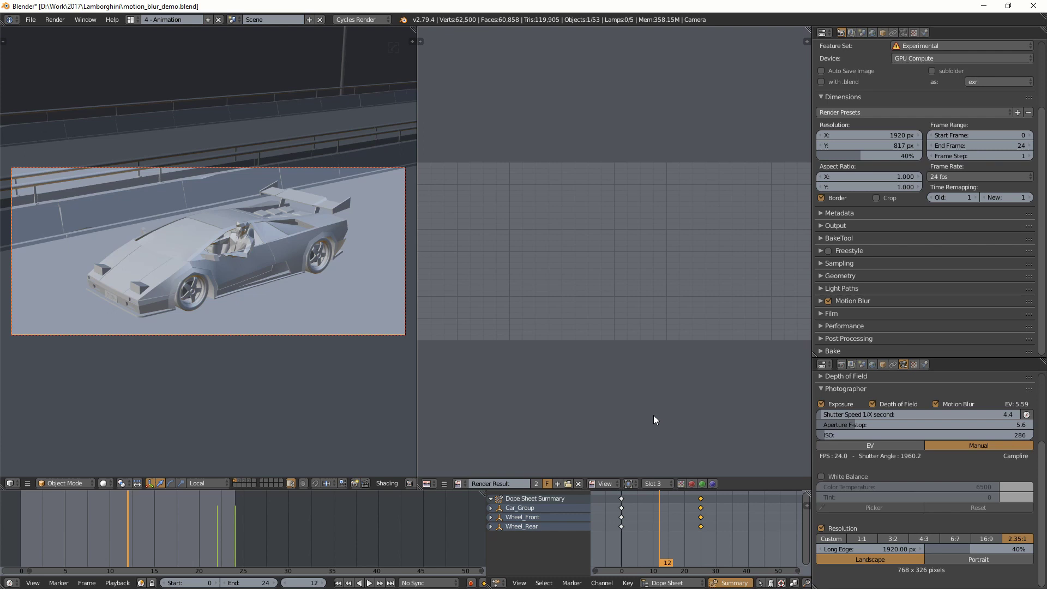
key(F12)
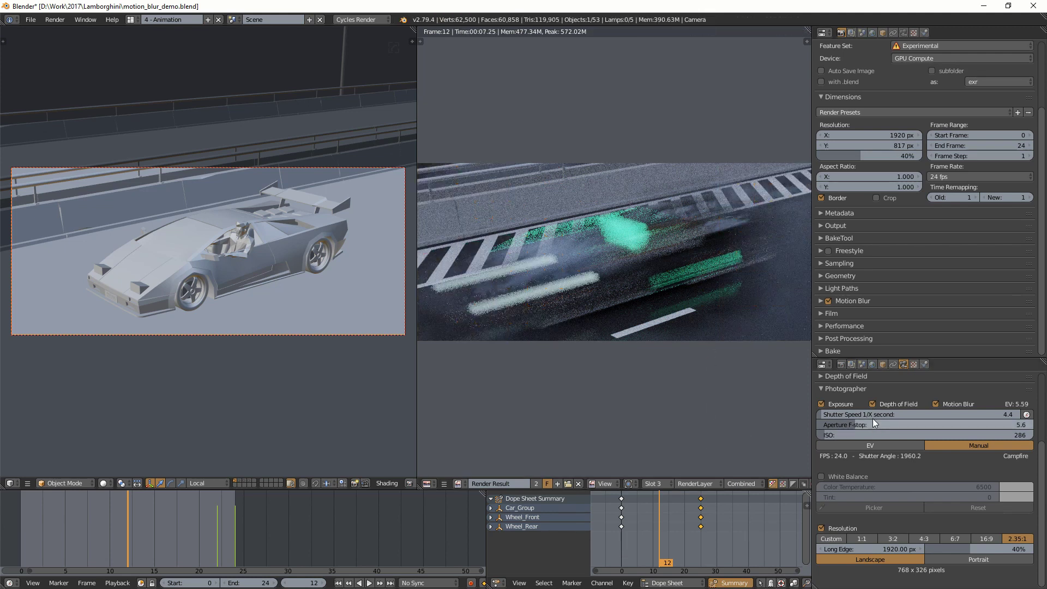
Try faster and slower shutter speeds, then set the shutter back to 1/48 s
drag(823, 415, 992, 415)
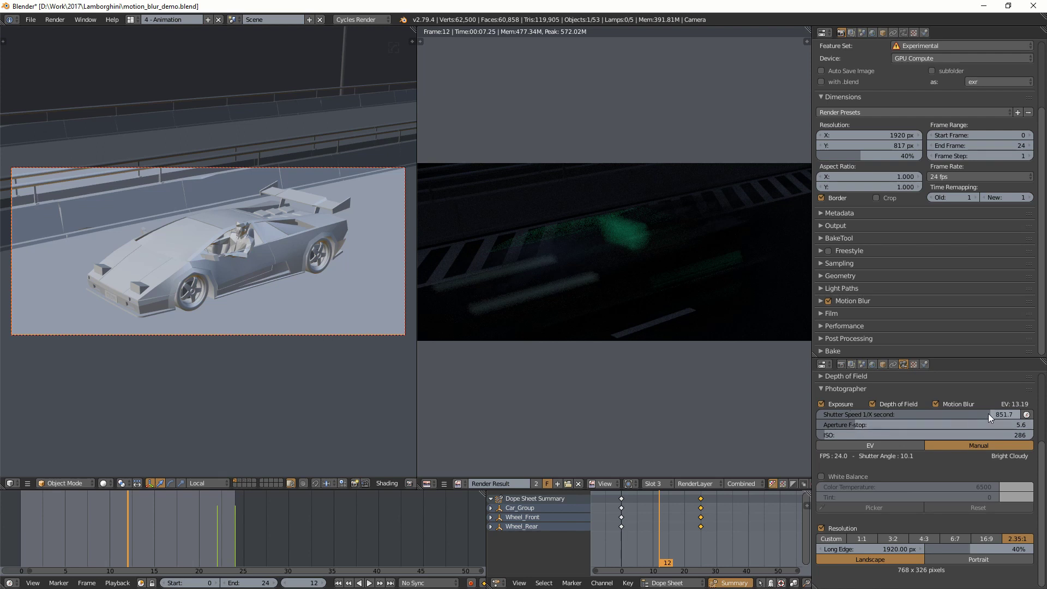
drag(988, 413, 949, 414)
drag(863, 414, 840, 414)
click(838, 415)
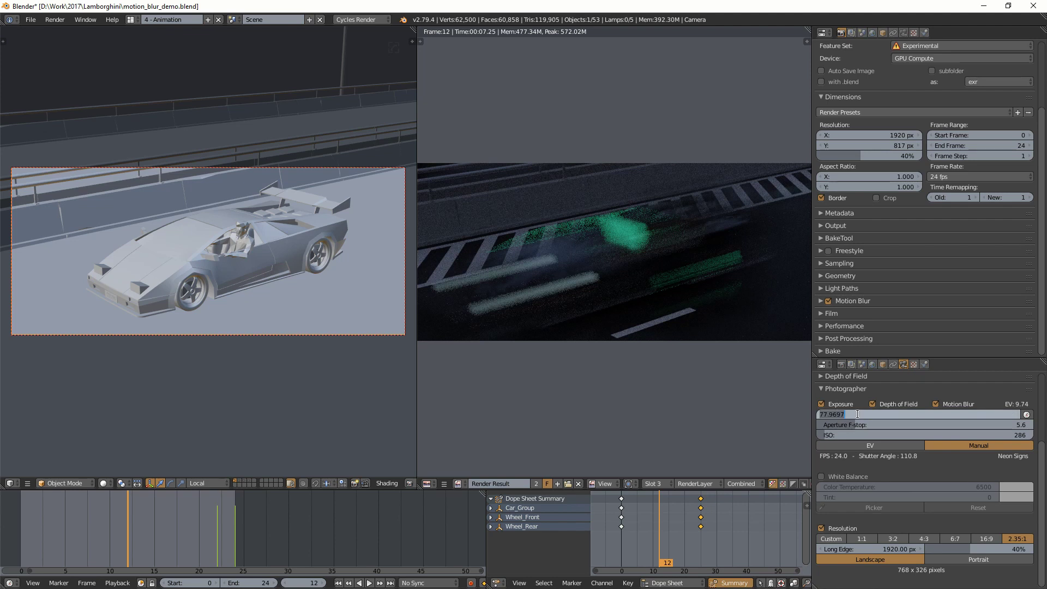
text(48)
key(Return)
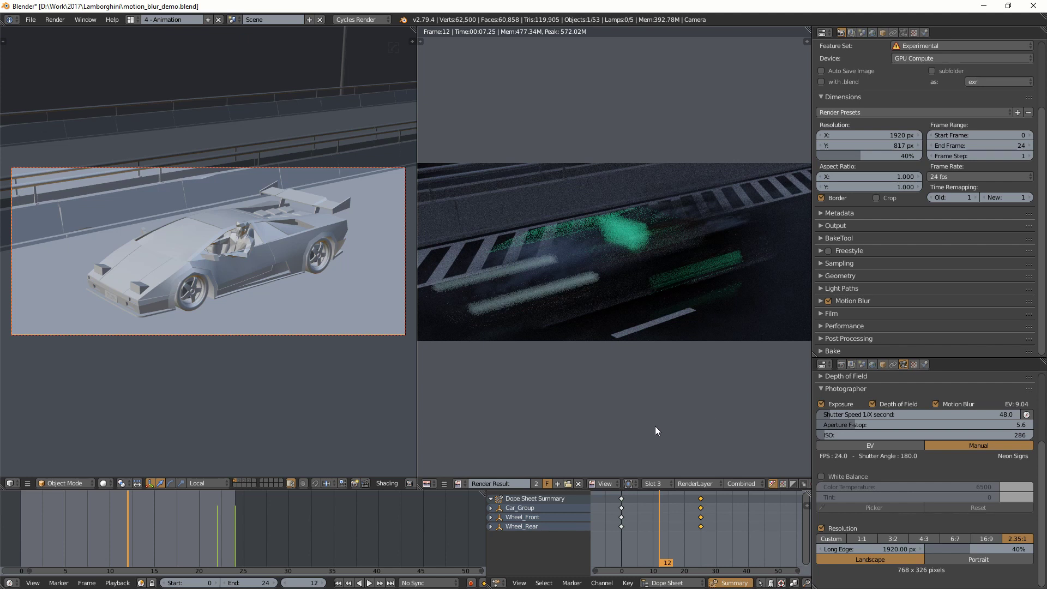
Select the road, play the animation, and set a custom 48 fps frame rate
right_click(302, 385)
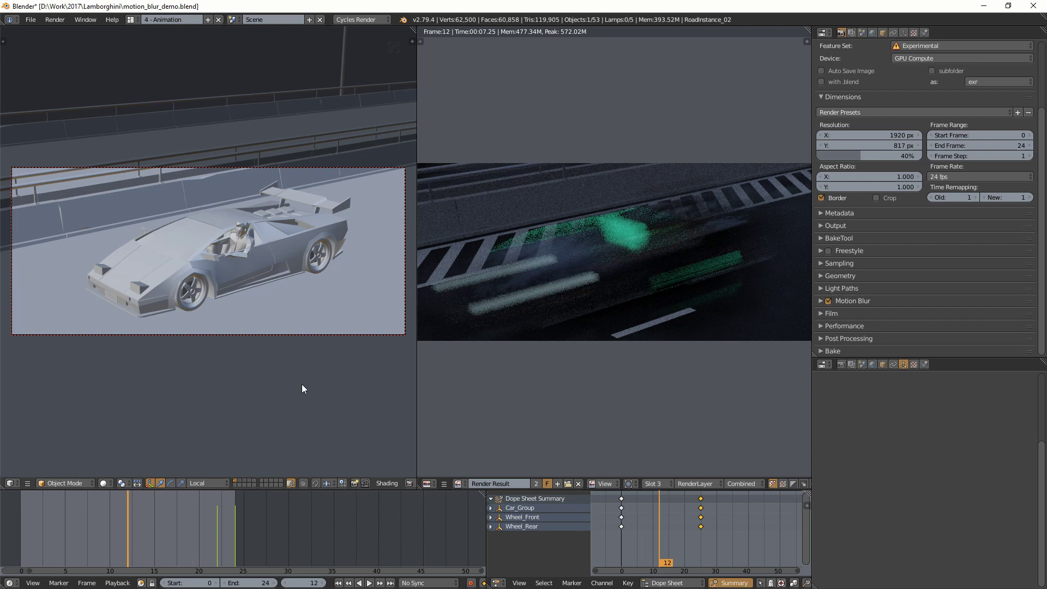
key(alt+a)
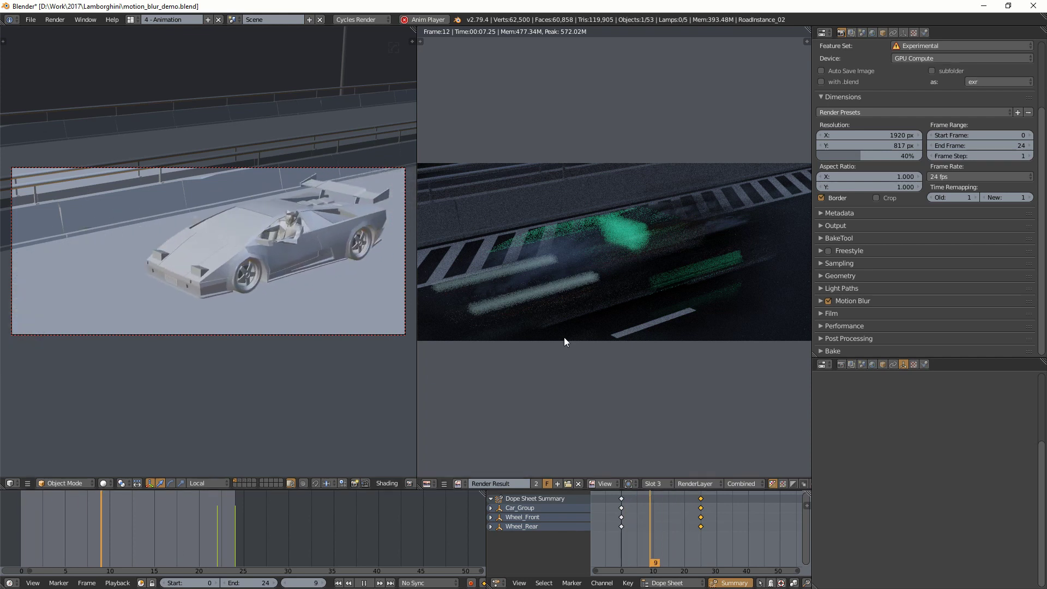
click(951, 173)
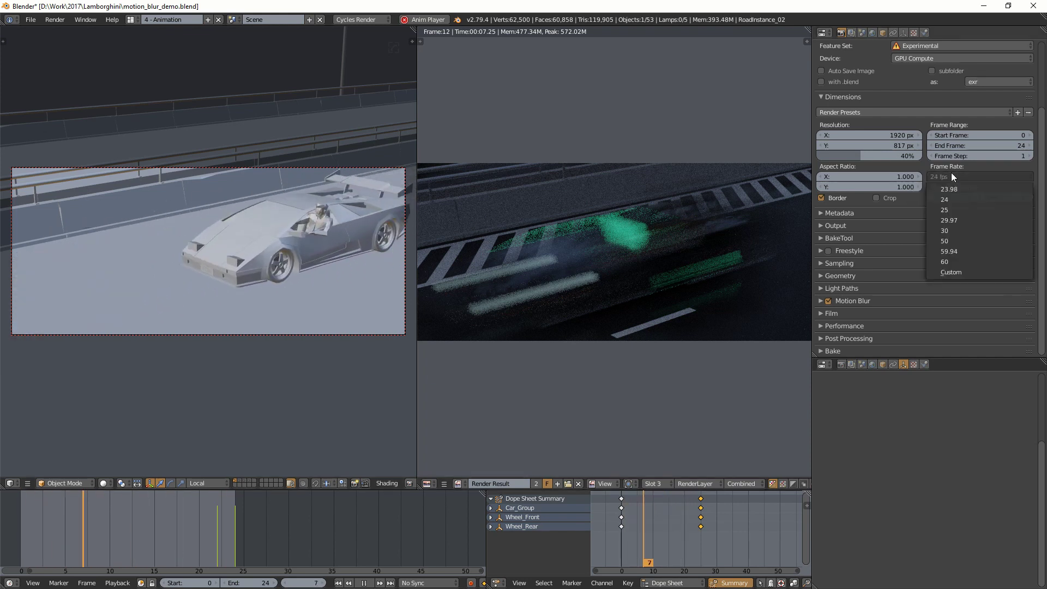
click(964, 270)
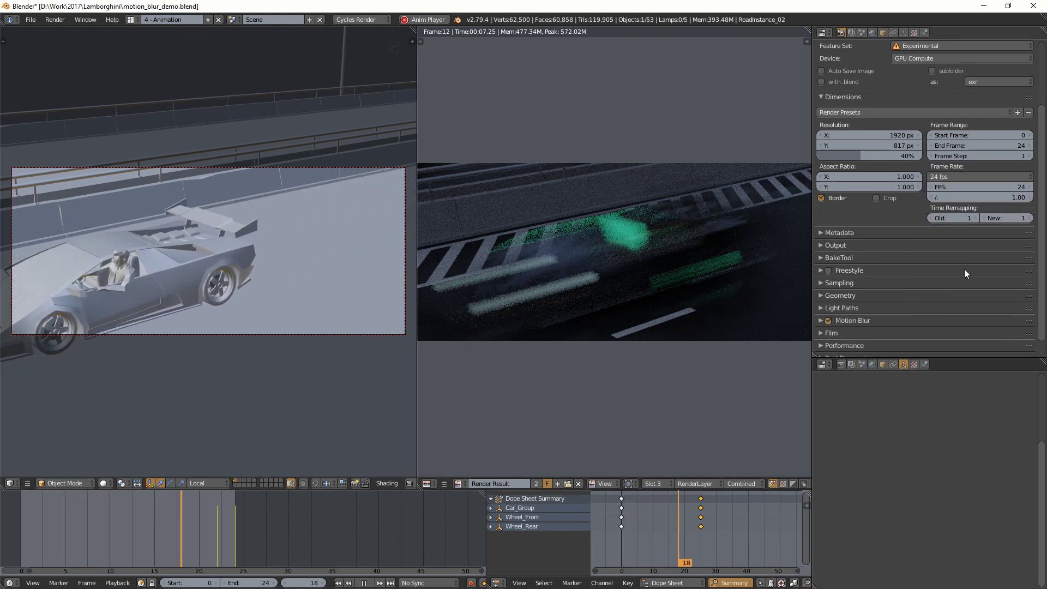
click(979, 187)
text(48)
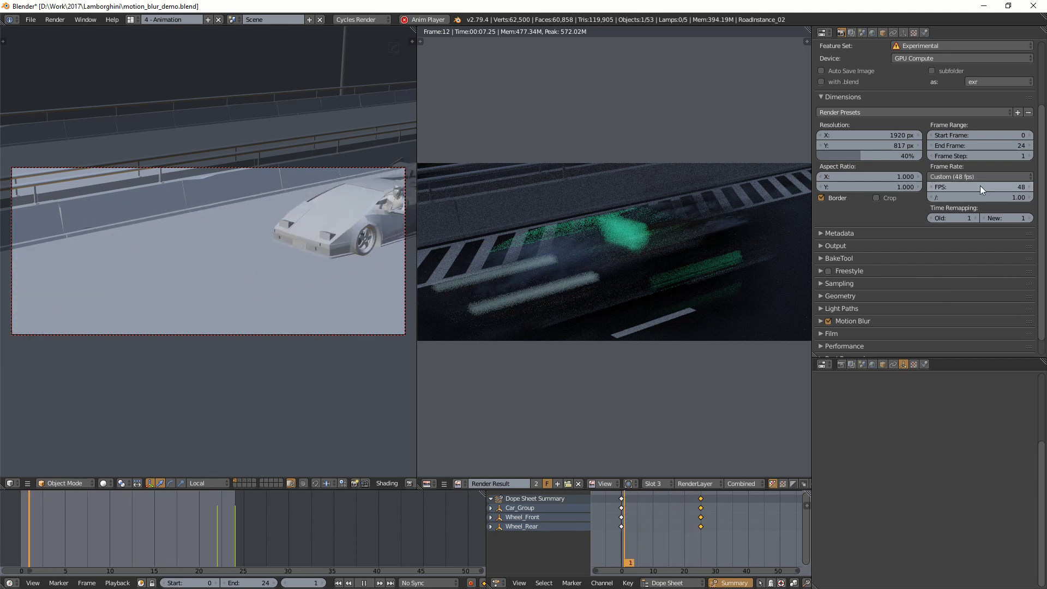
key(Return)
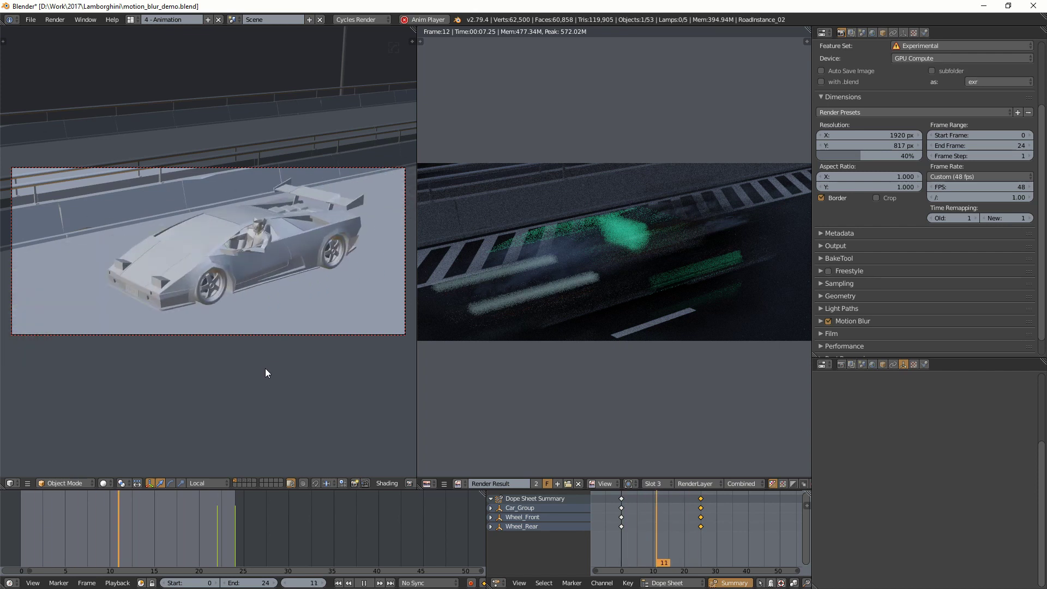
Stop playback and step back to frame 12
key(Escape)
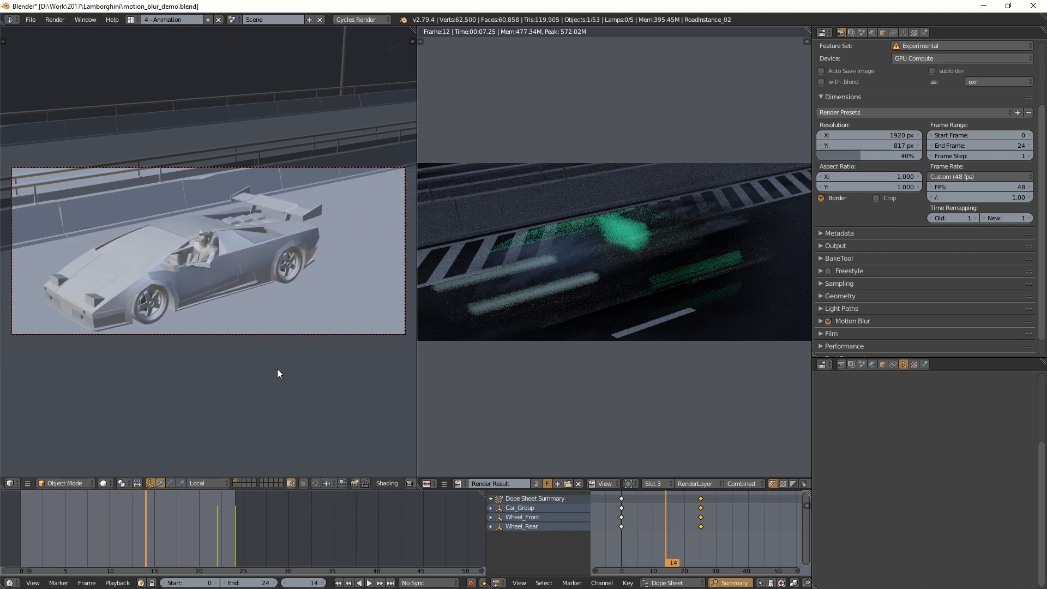
key(Right)
key(Left)
key(Left)
key(Left)
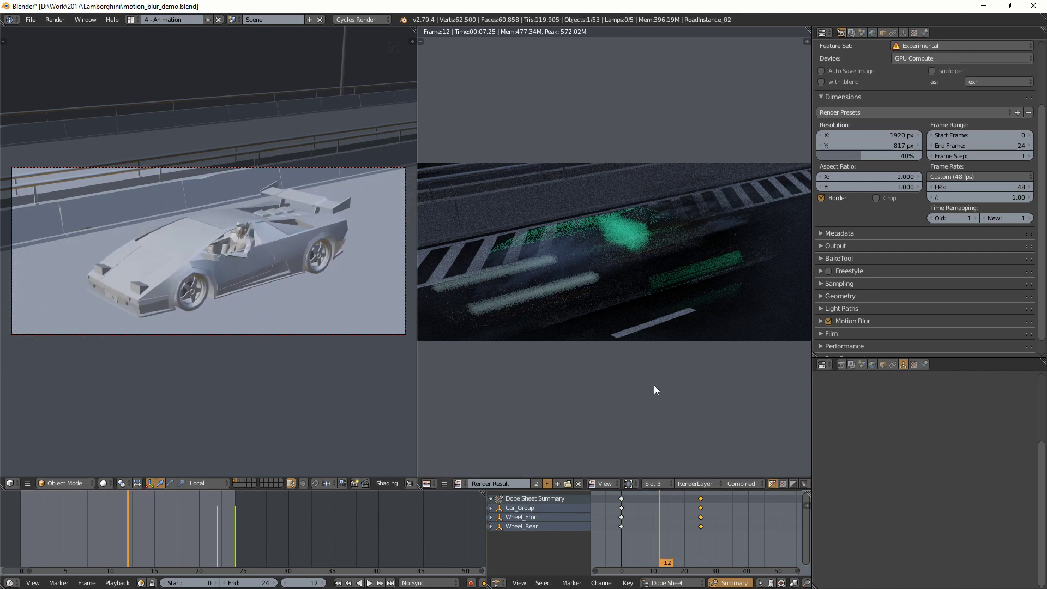
Display the Slot 2 render and select the camera
click(654, 483)
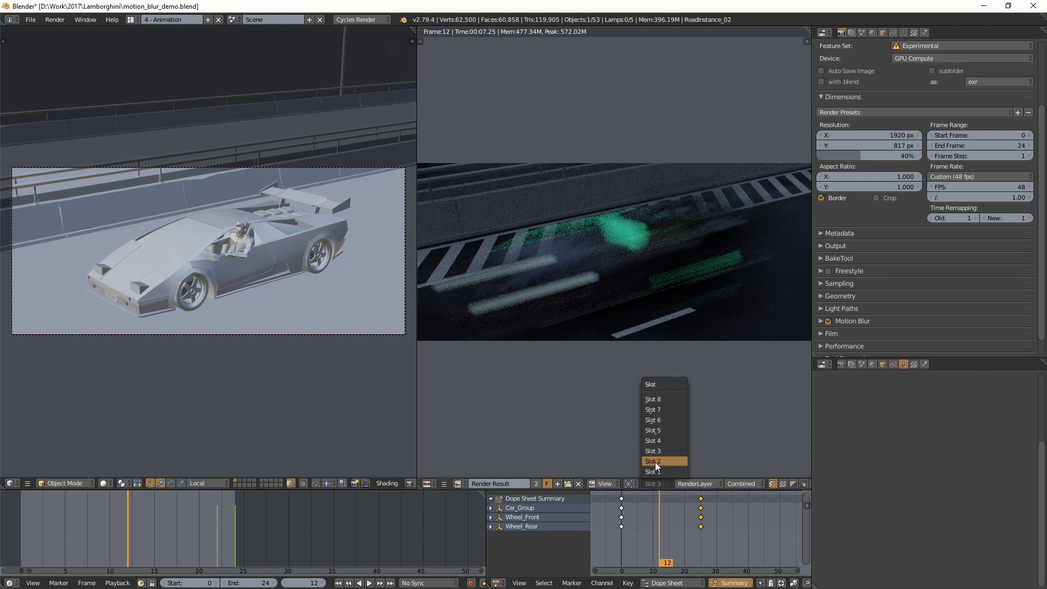
click(655, 462)
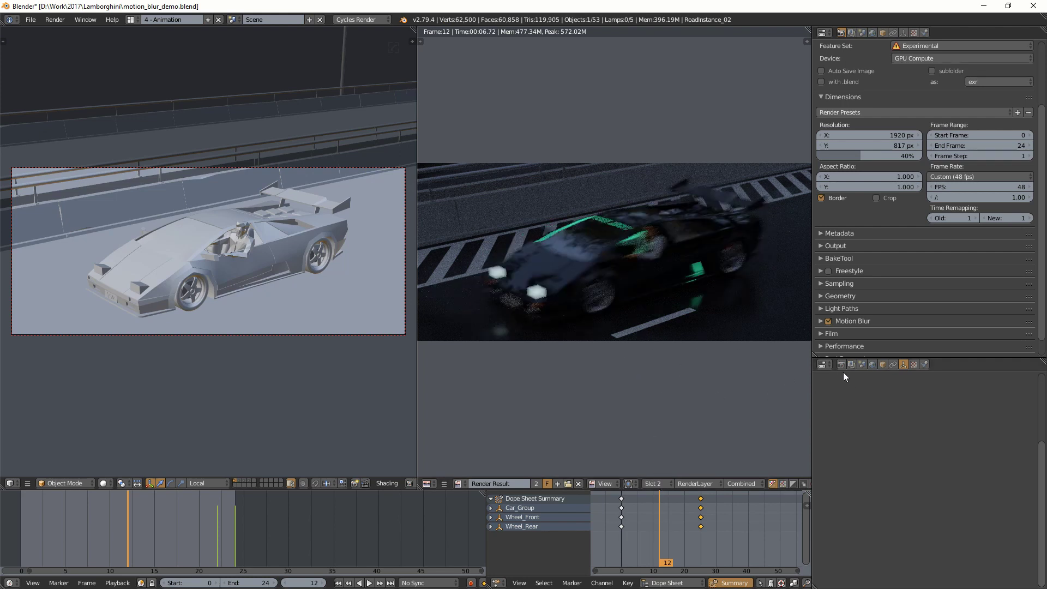
click(397, 335)
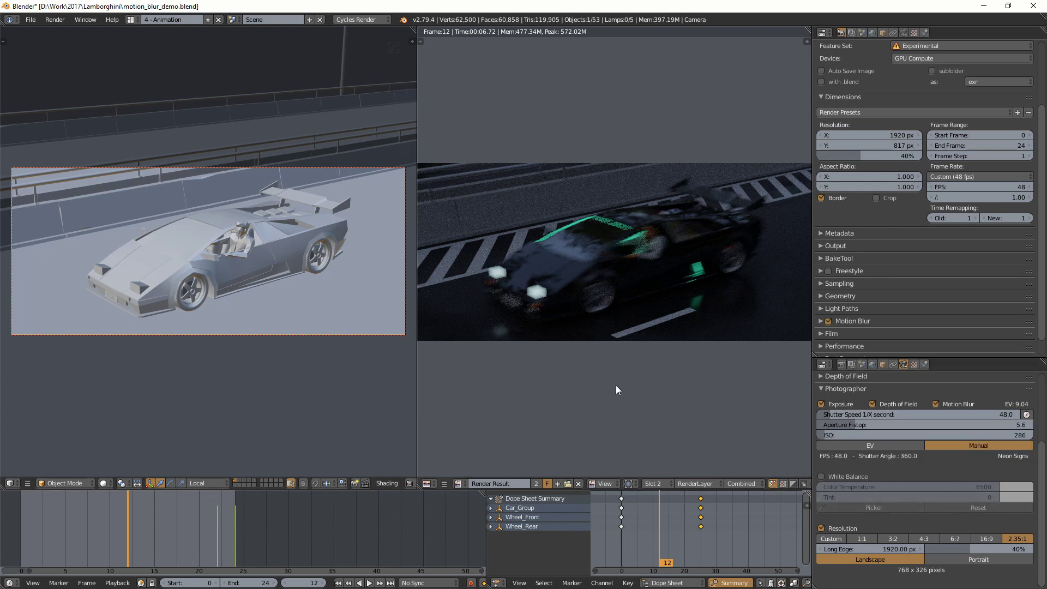
Render frame 12 into Slot 3, then switch back to the Slot 2 render
click(657, 484)
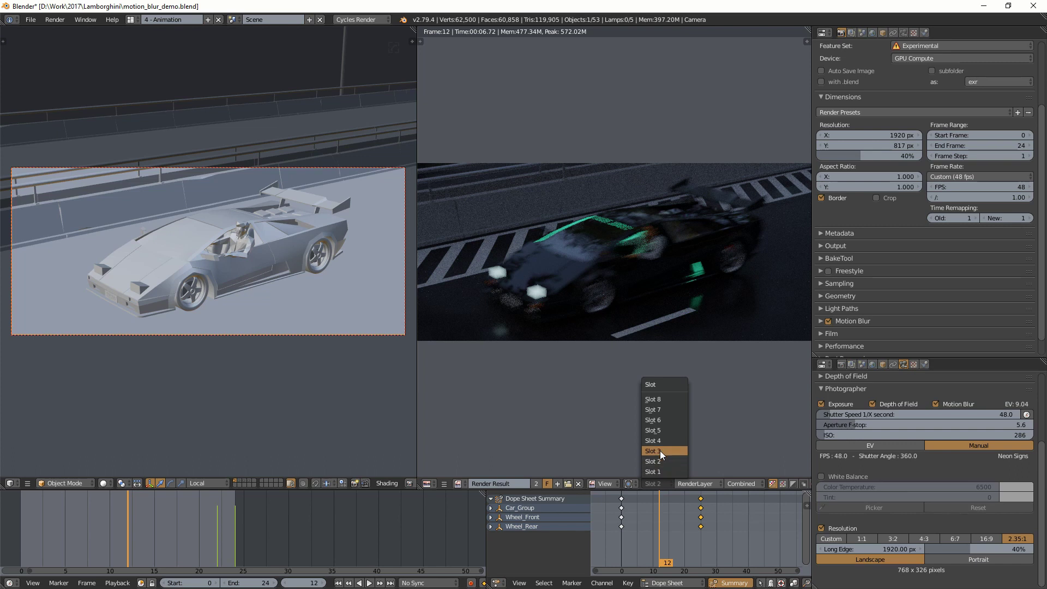
click(660, 450)
key(F12)
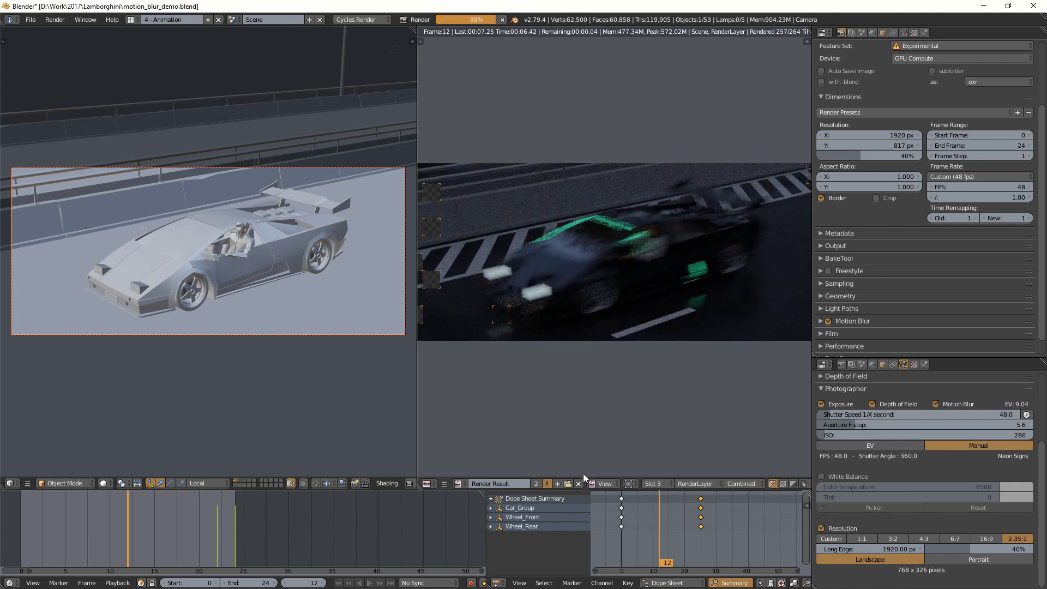
click(655, 483)
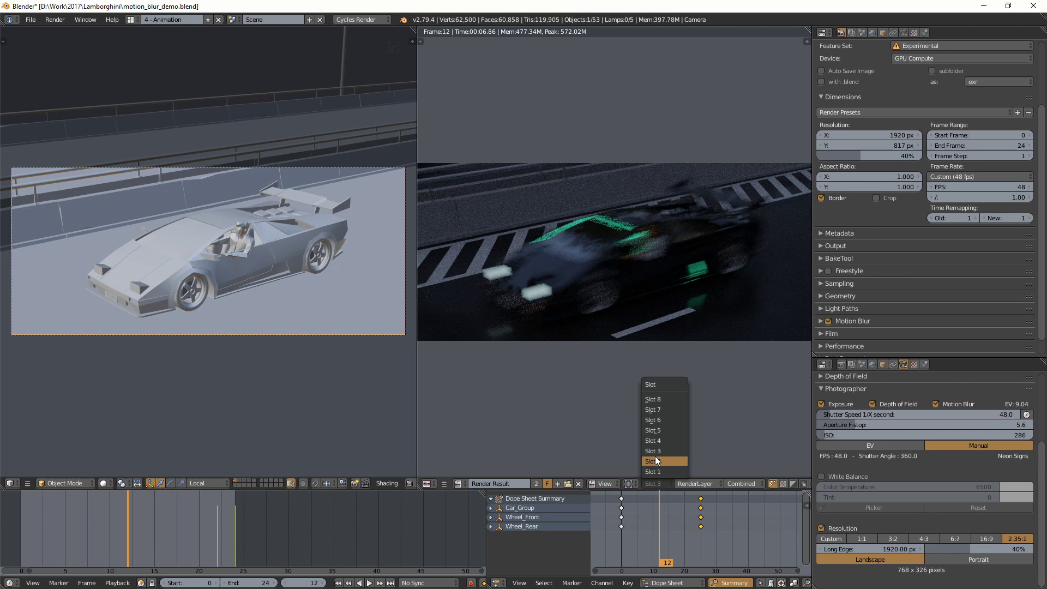
click(657, 461)
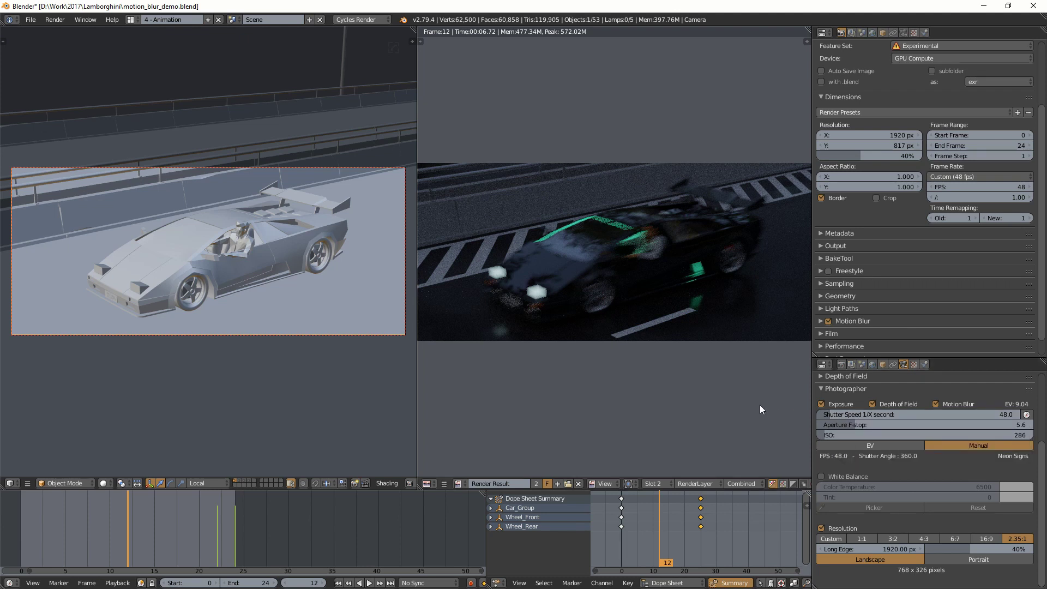
Switch Photographer to shutter angle mode and try angles of 1.0 and 1500
click(1027, 415)
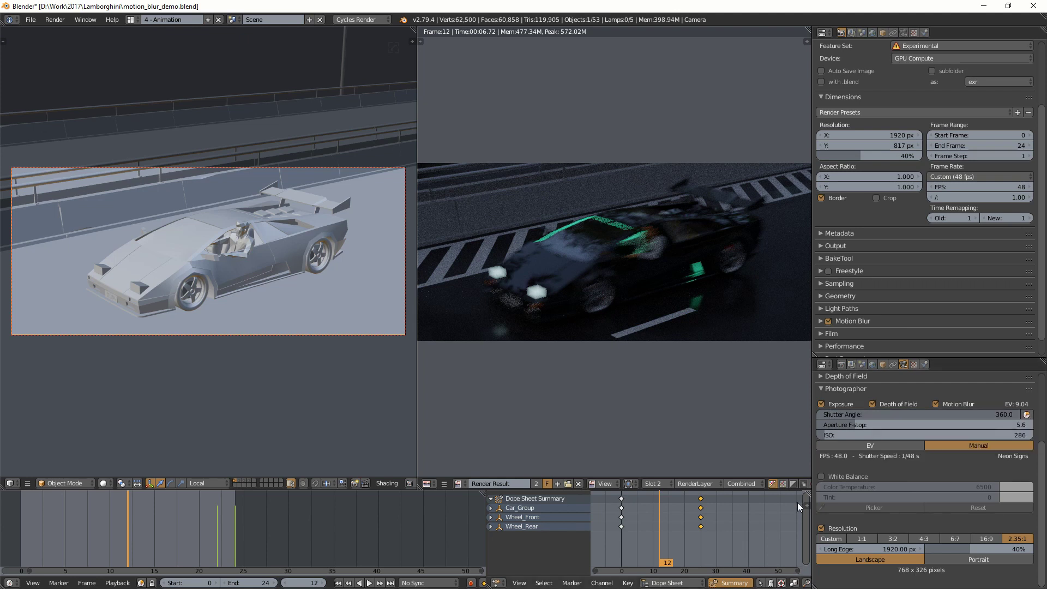
click(1026, 415)
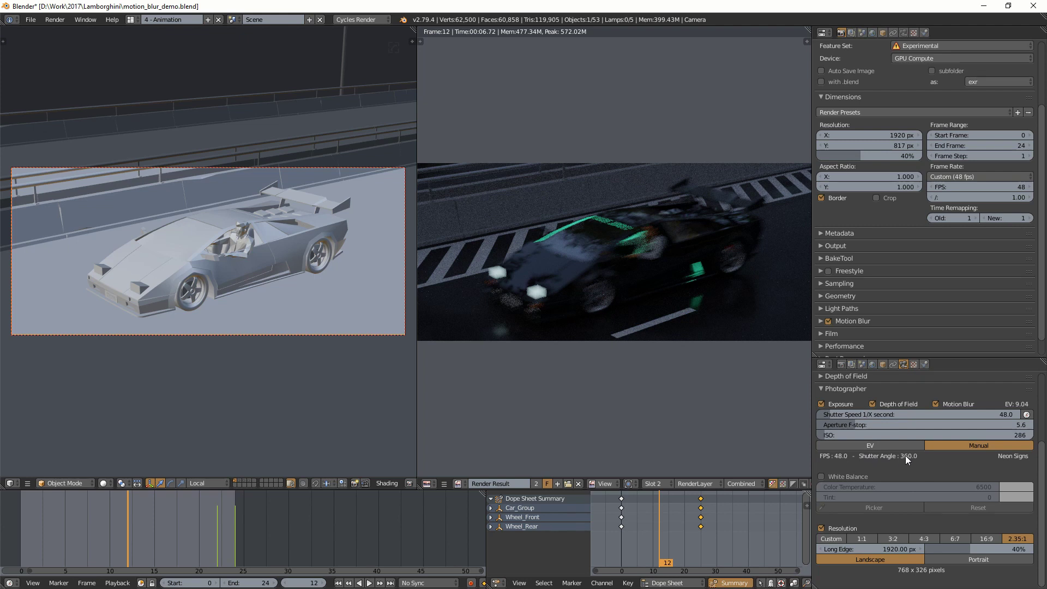
click(1027, 415)
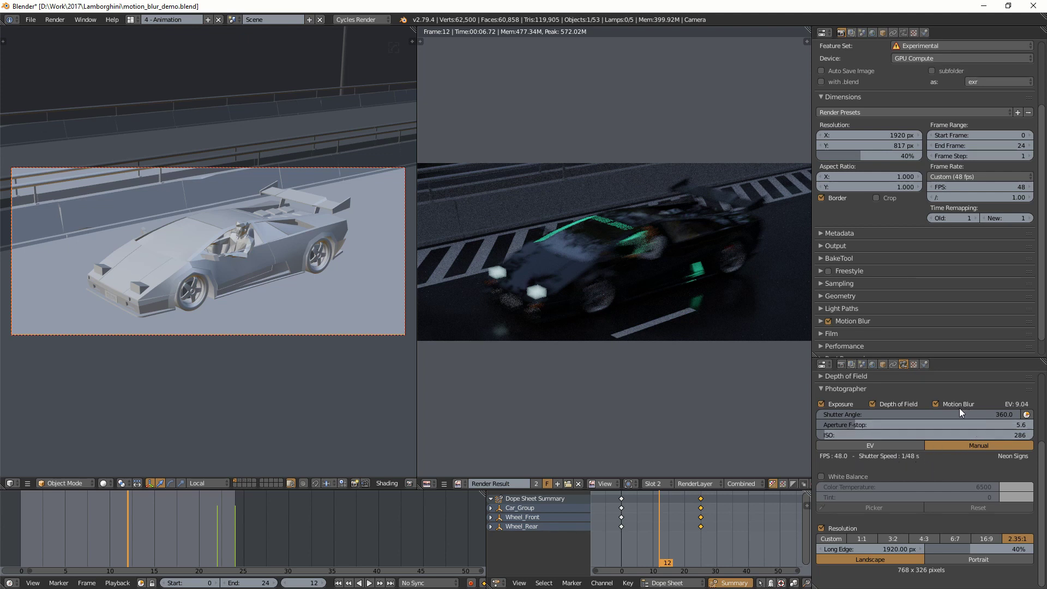
mouse_move(980, 414)
mouse_down()
mouse_move(839, 414)
mouse_move(982, 414)
mouse_up()
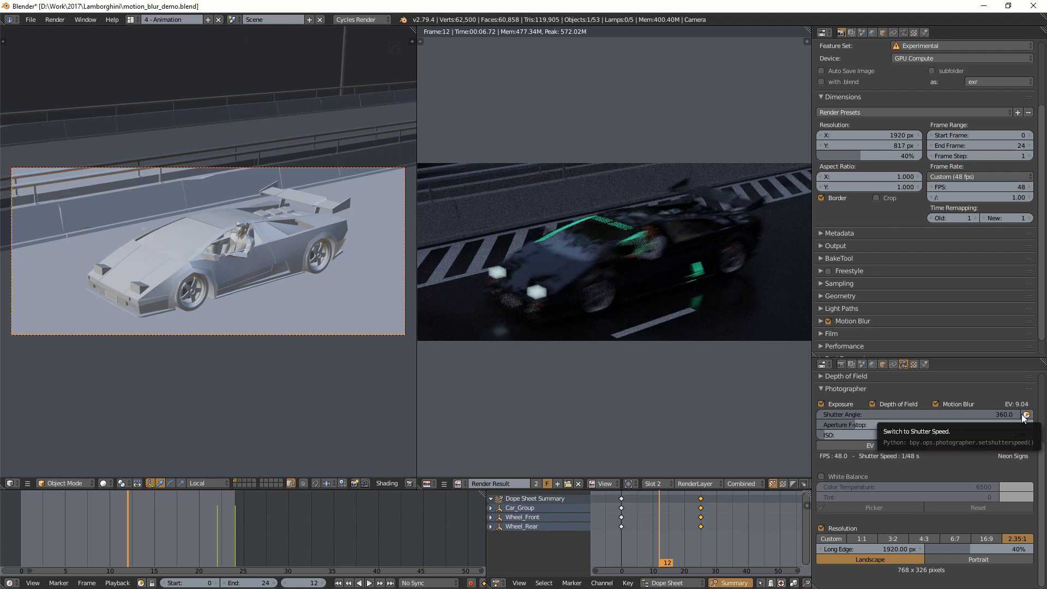
click(949, 416)
text(1500)
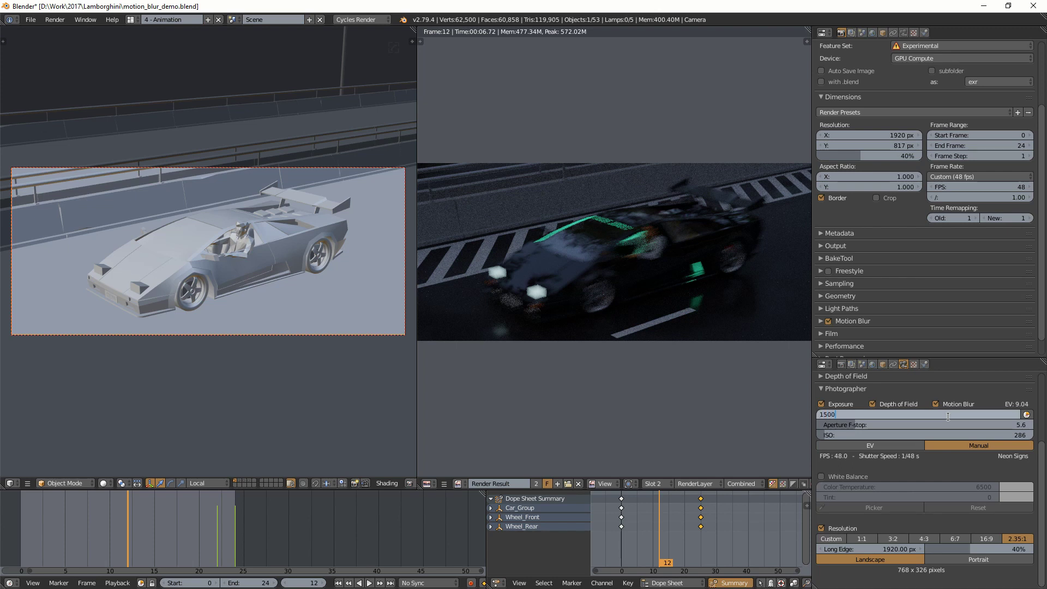
key(Return)
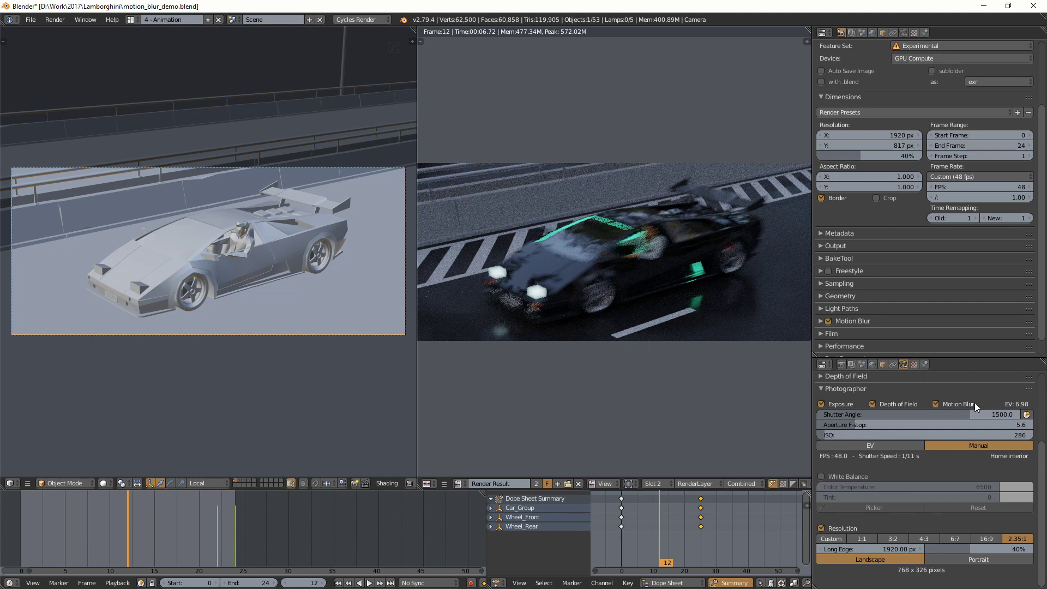
Set the shutter angle to exactly 180°, giving 1/96 s at 48 fps
drag(970, 415, 906, 413)
click(906, 413)
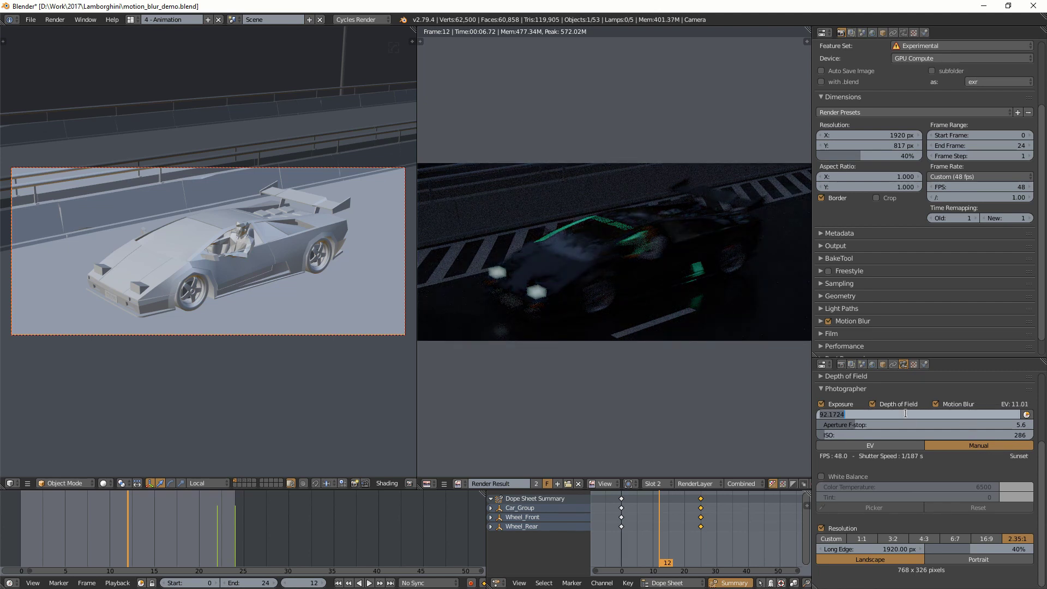
text(180)
key(Return)
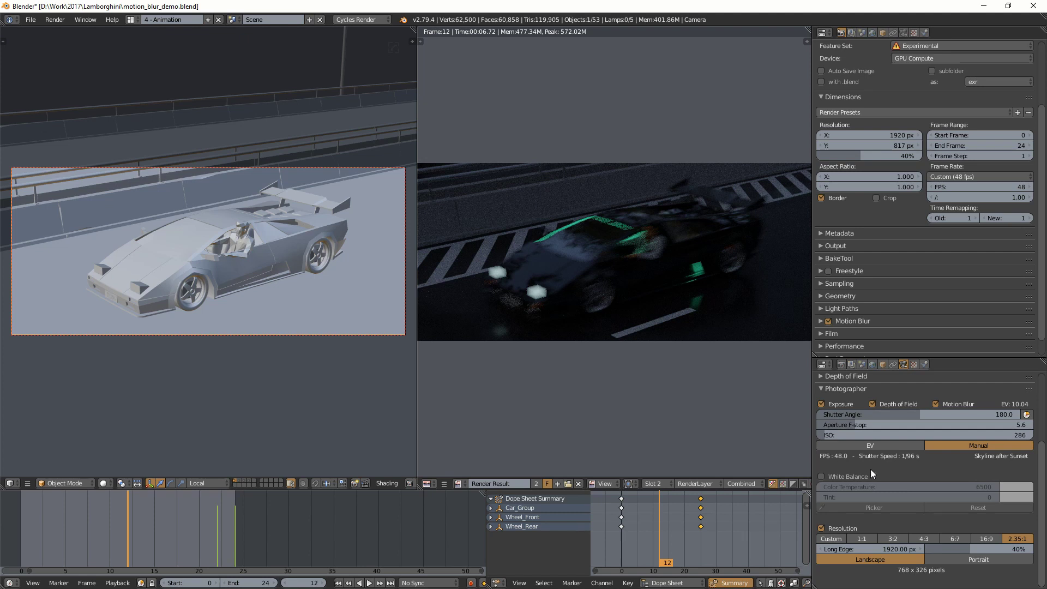
Render frame 12 at the 180° shutter, raise ISO to 2049, and preview playback
key(F12)
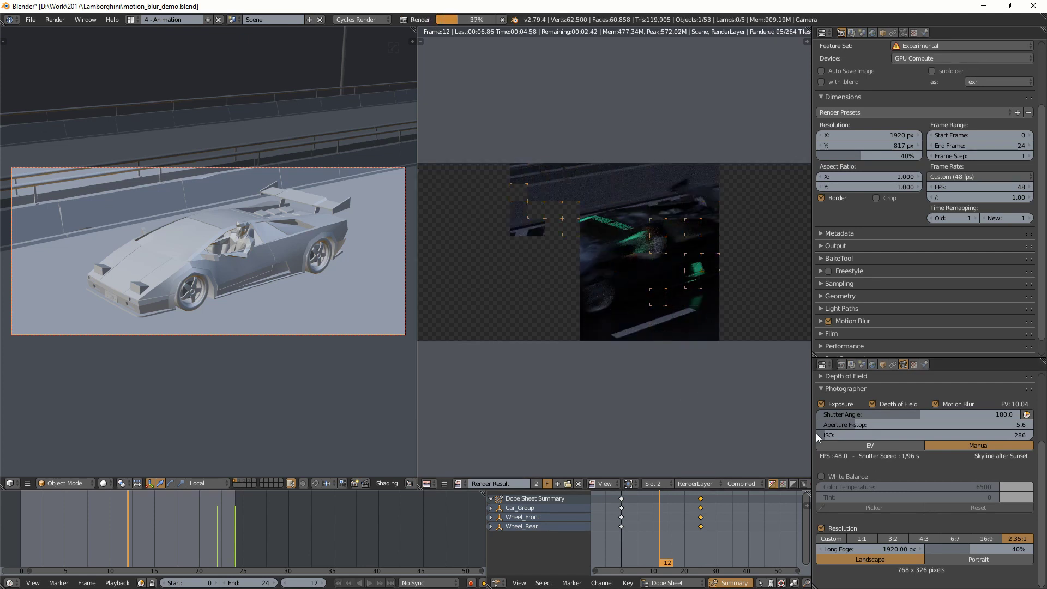
drag(927, 435, 649, 406)
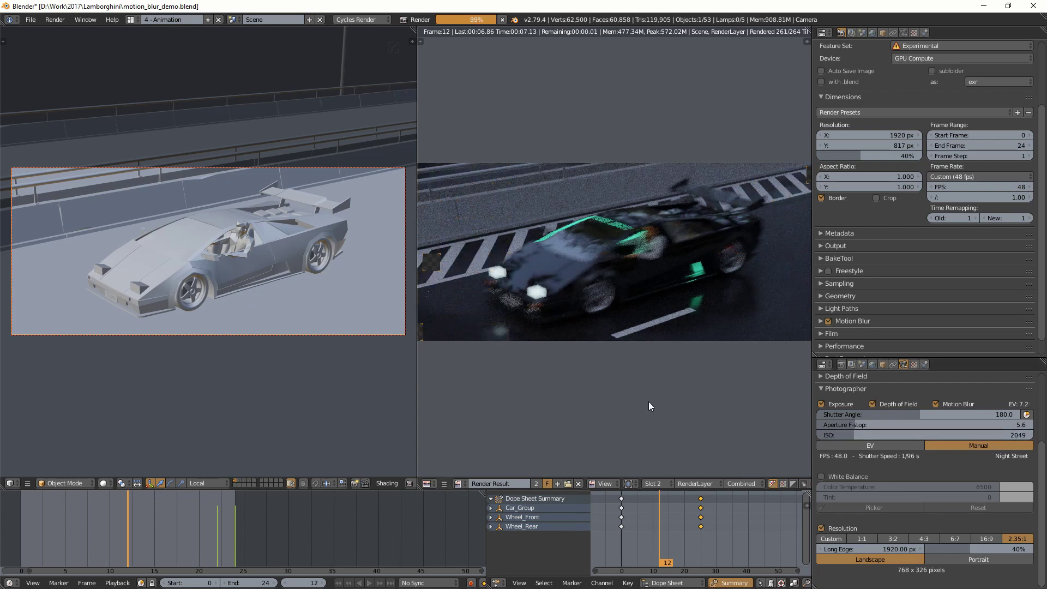
right_click(268, 385)
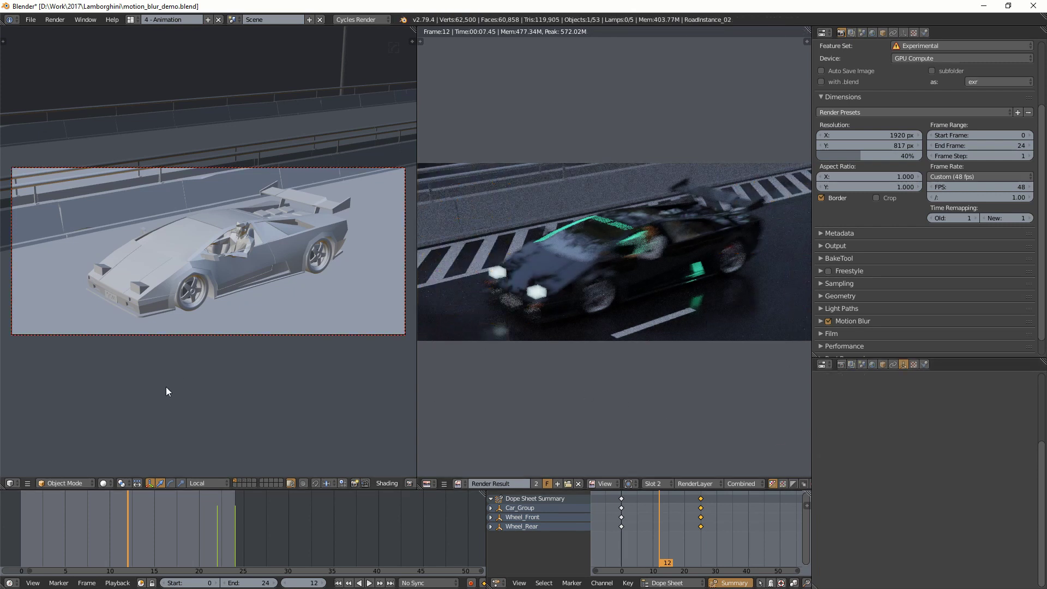
key(alt+a)
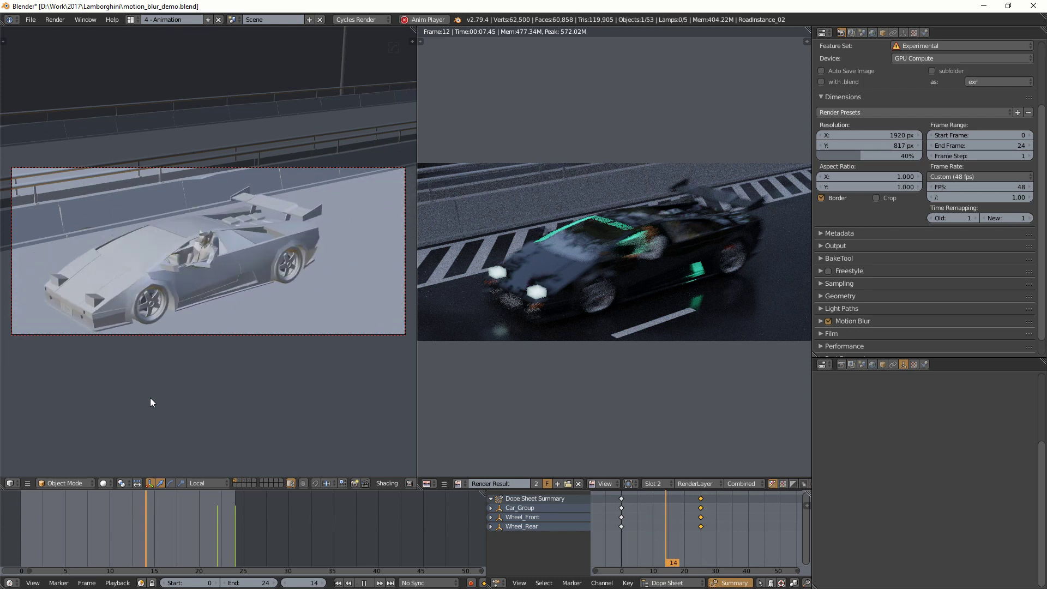
key(Escape)
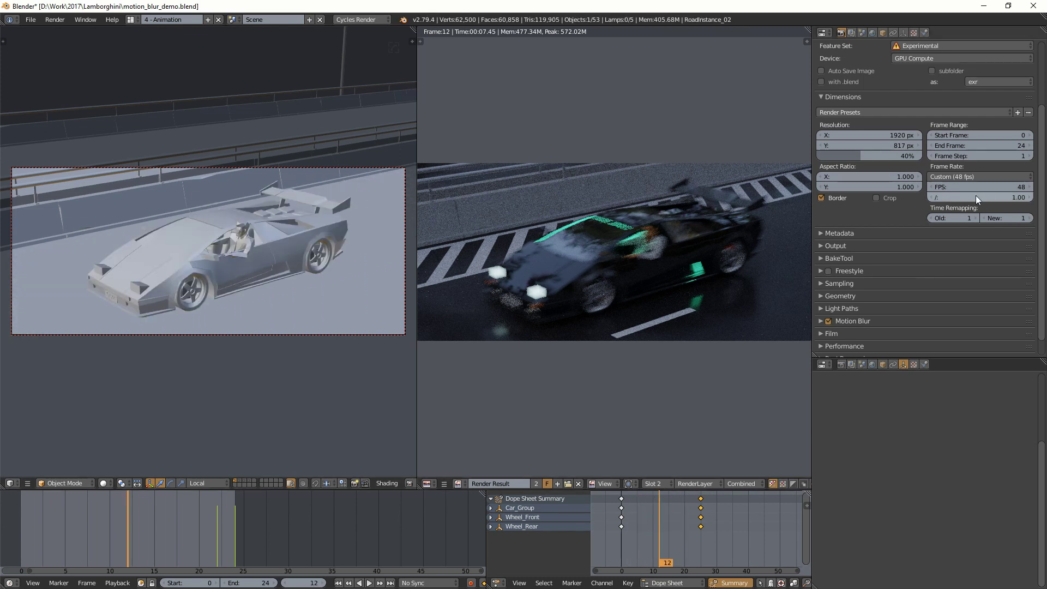
Set the frame rate to 24 fps and preview the animation
click(990, 178)
click(950, 202)
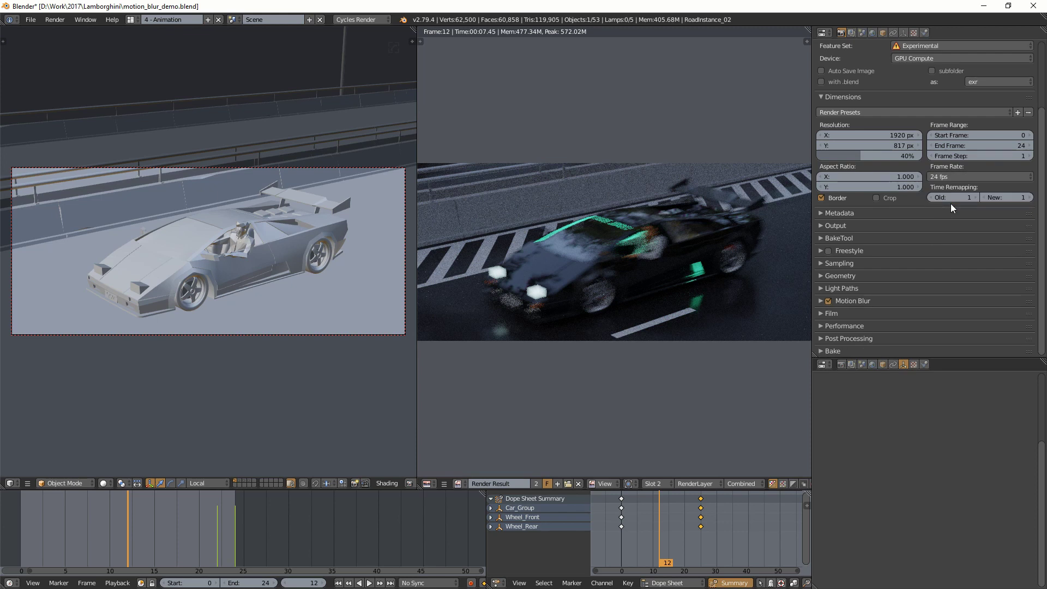
key(alt+a)
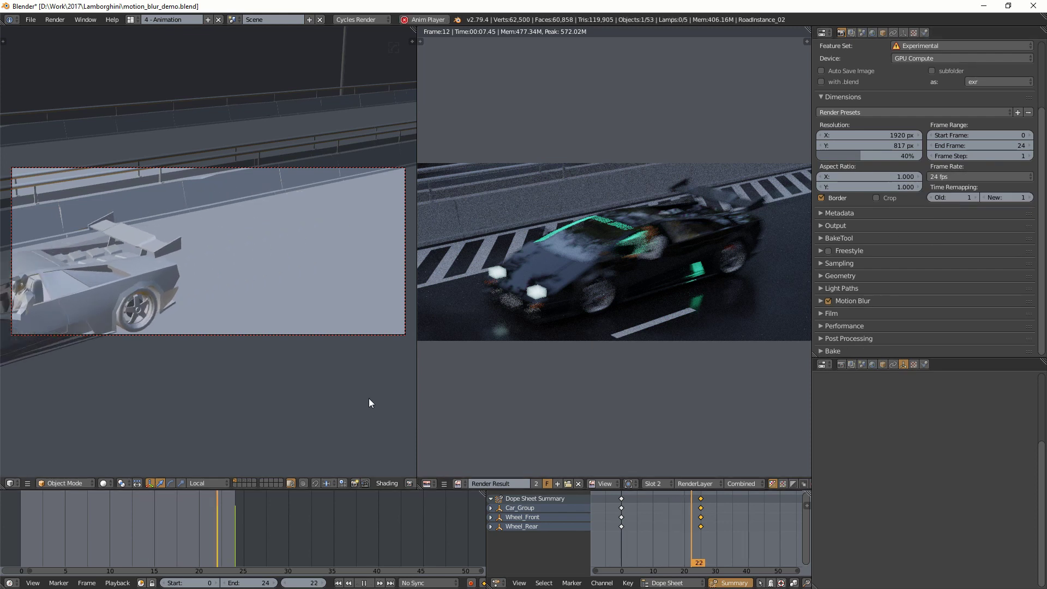
key(Escape)
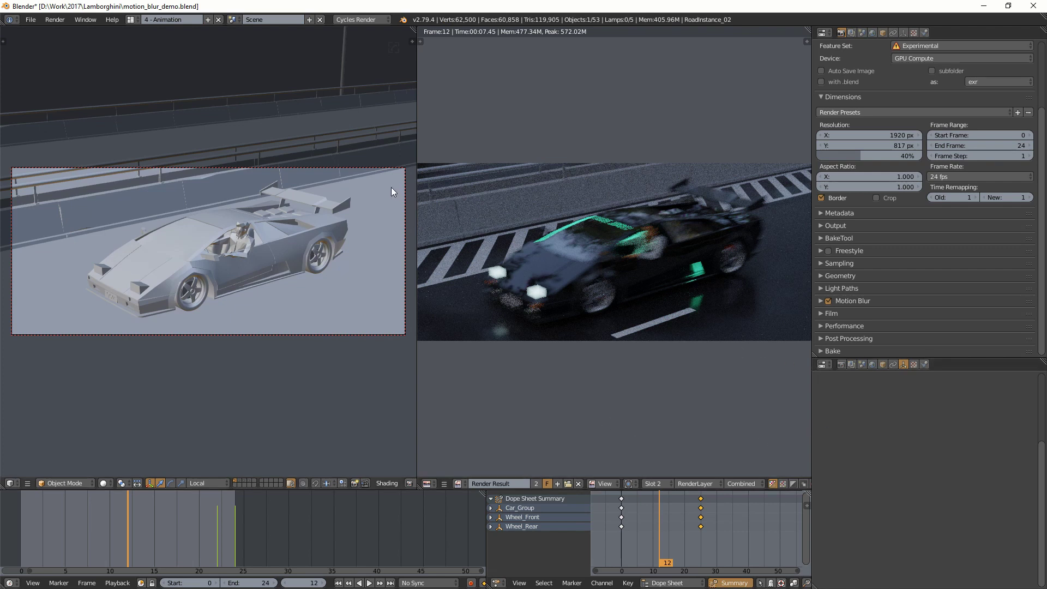
Select the camera and render frame 12 into Slot 3
right_click(396, 168)
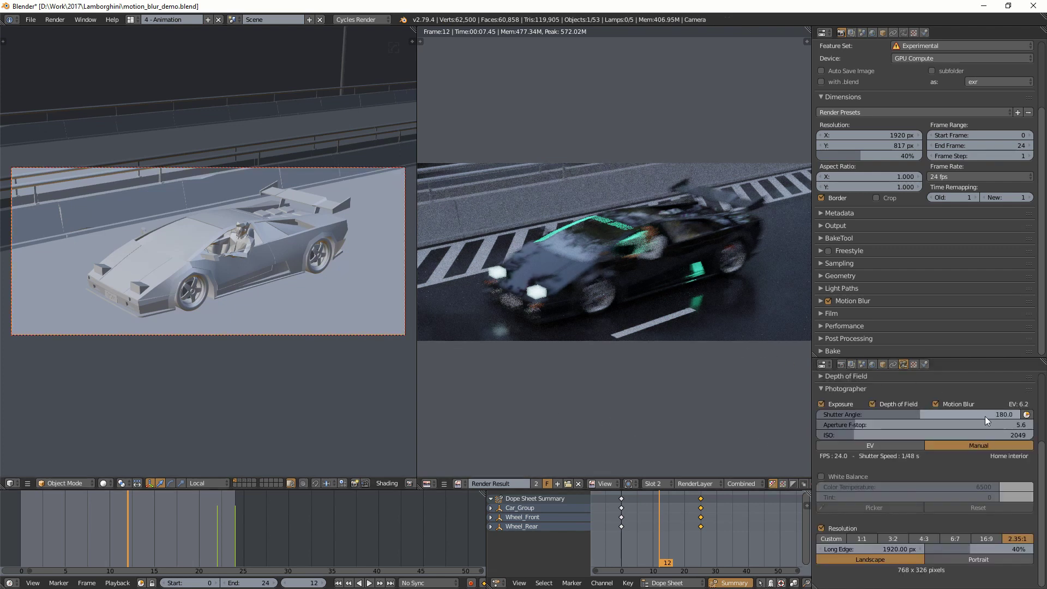
click(663, 483)
click(652, 450)
key(F12)
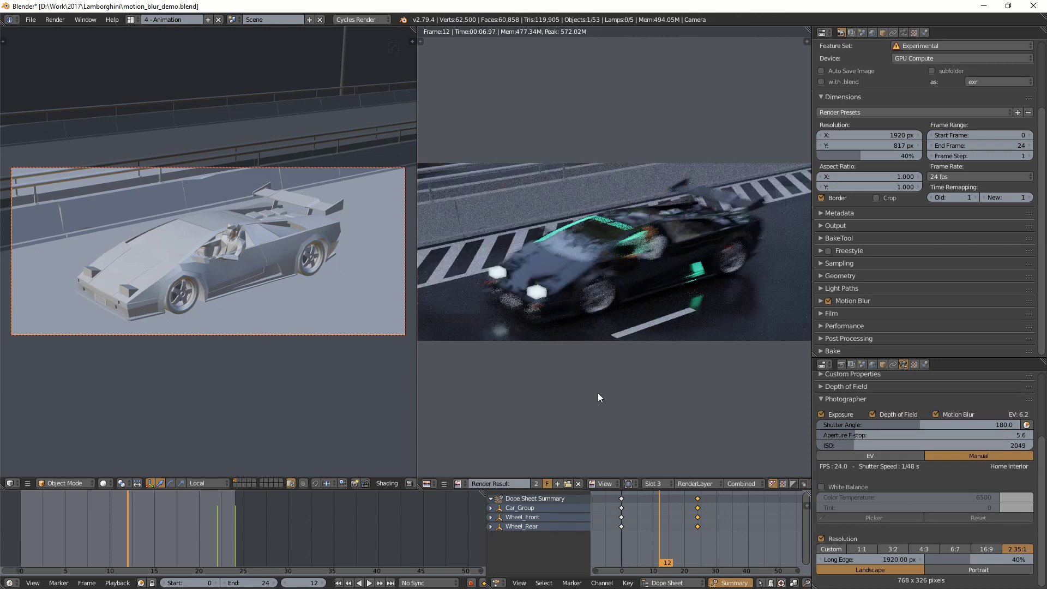
Flip between the Slot 2 and Slot 3 renders, ending on Slot 2, then select the road
click(659, 482)
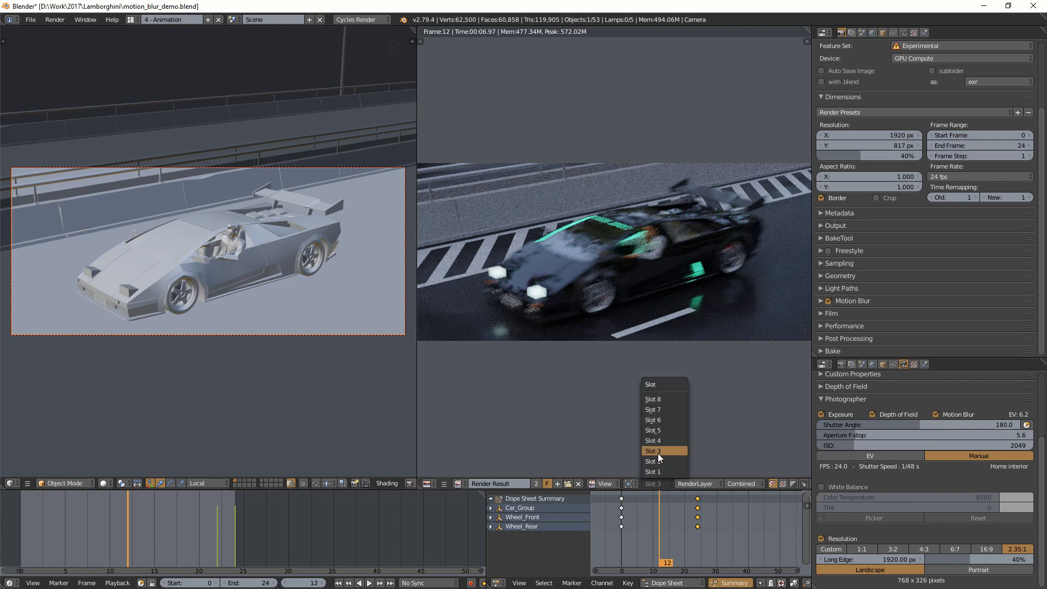
click(656, 460)
click(660, 481)
click(659, 451)
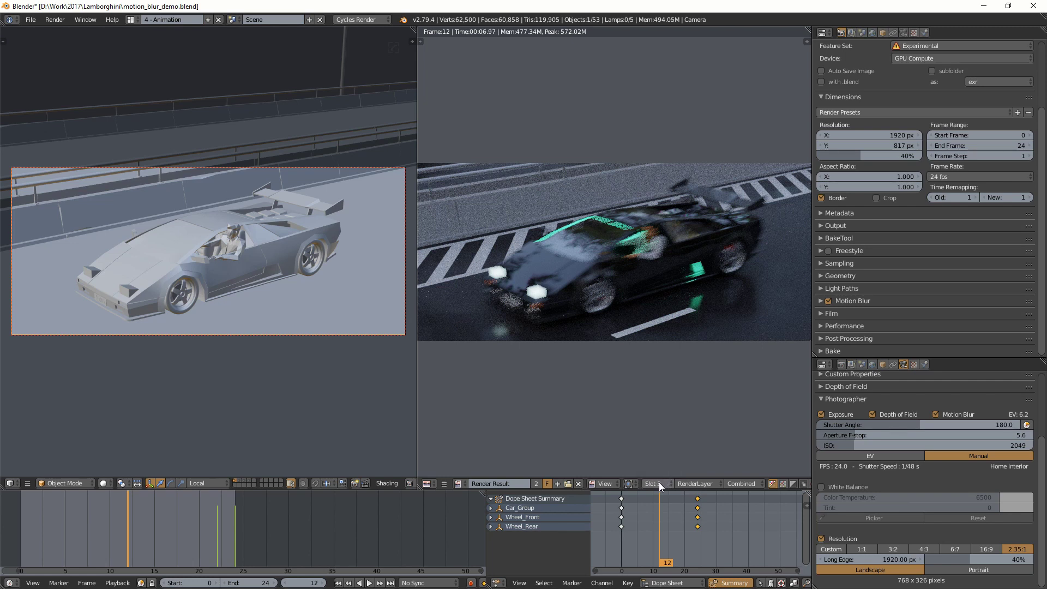
click(659, 482)
click(651, 459)
right_click(192, 415)
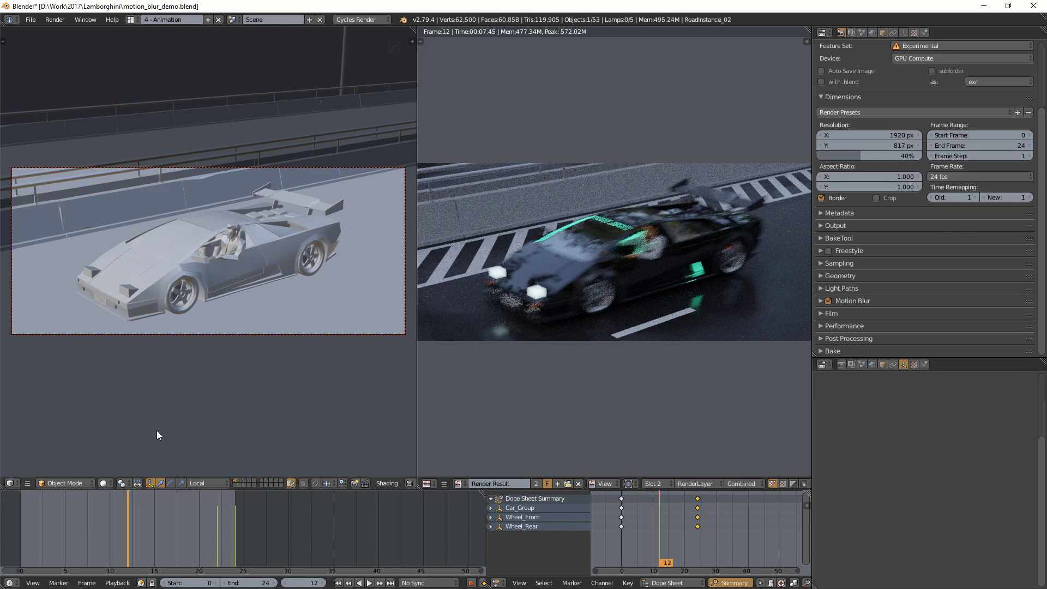
Try a 60 fps frame rate and preview the animation from frame 12
key(Right)
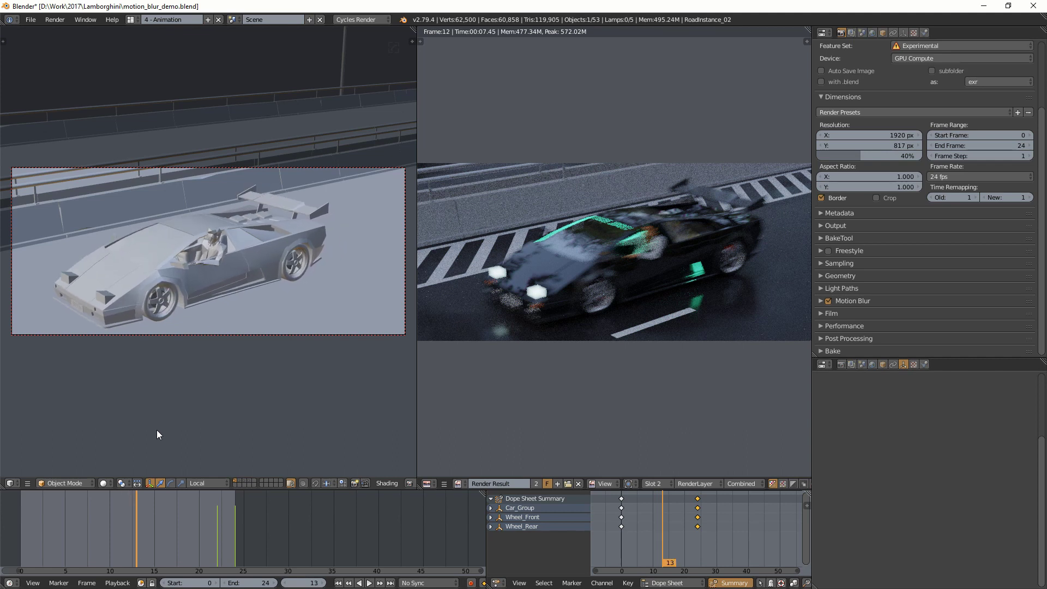
key(Left)
click(934, 176)
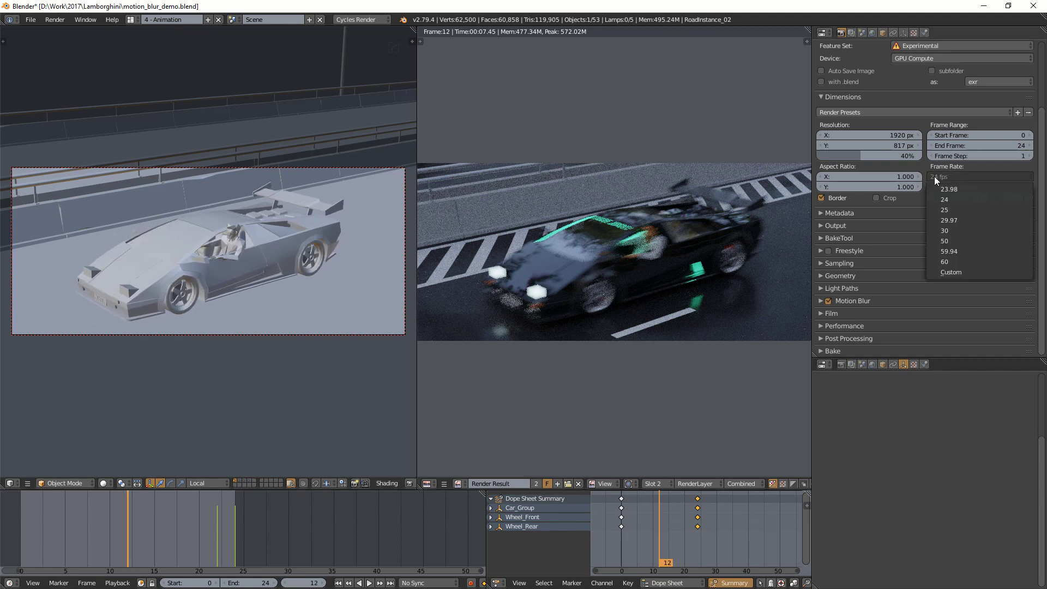
click(951, 261)
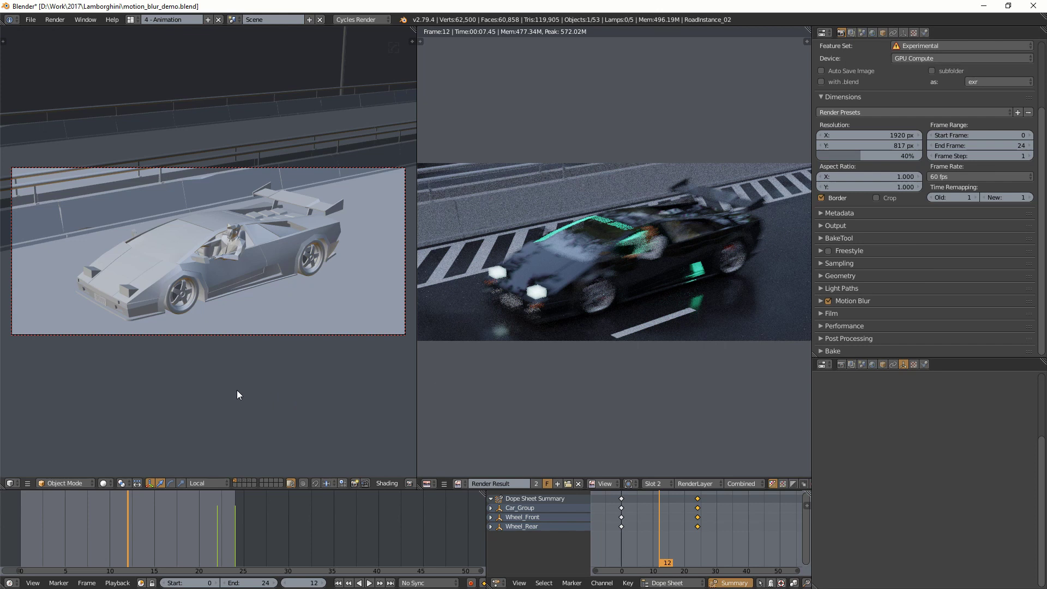
key(alt+a)
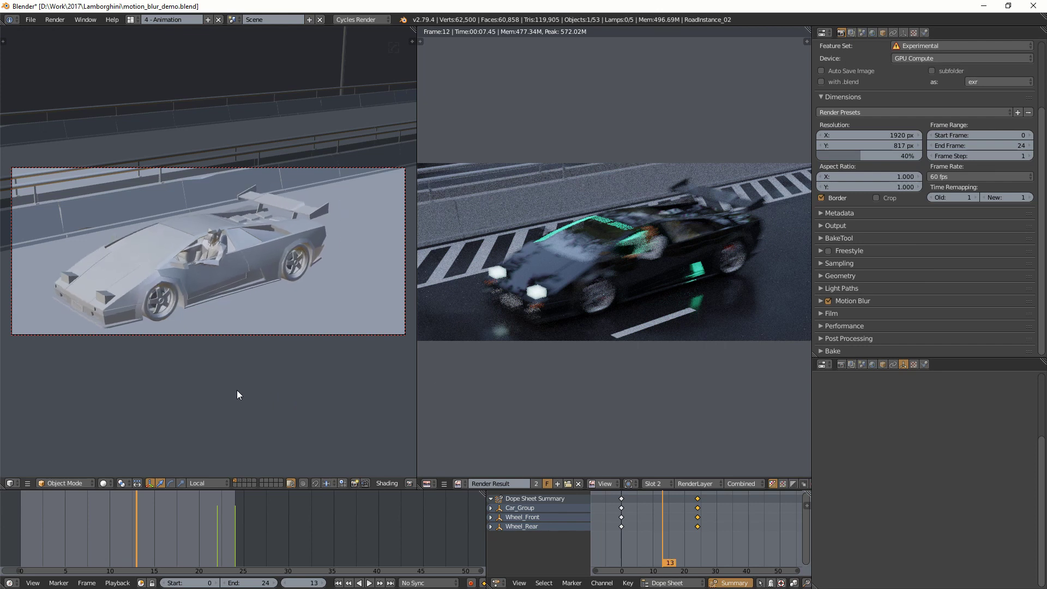
key(Escape)
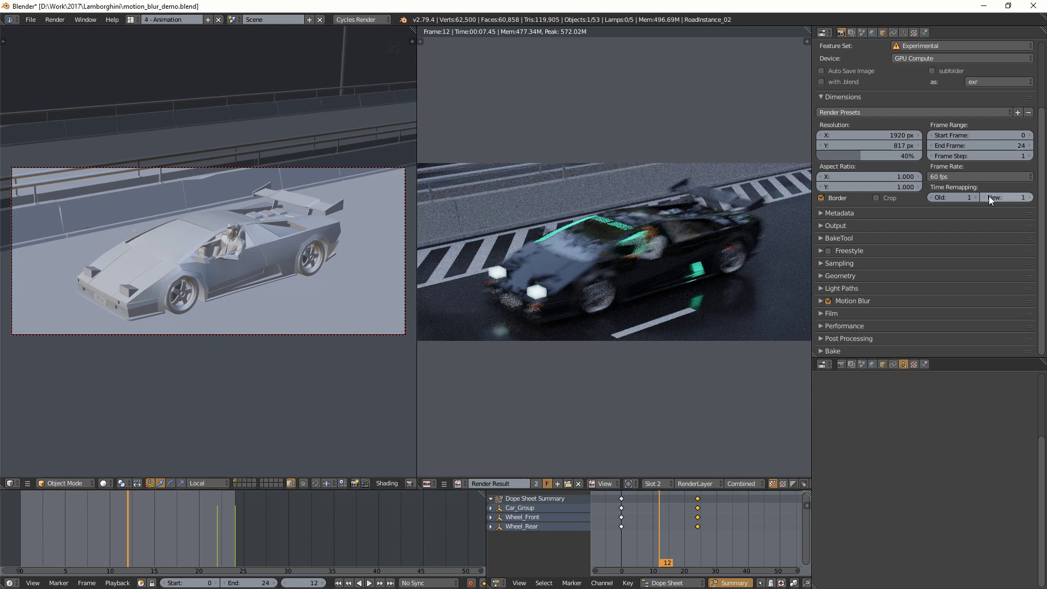
Set a custom 48 fps frame rate
click(974, 178)
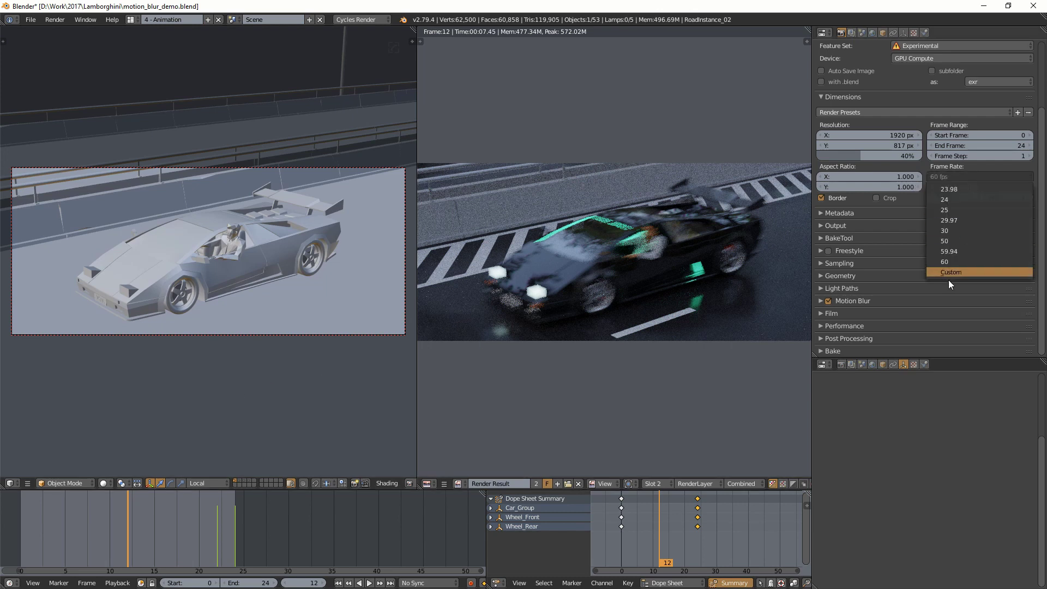
click(947, 276)
click(983, 186)
text(48)
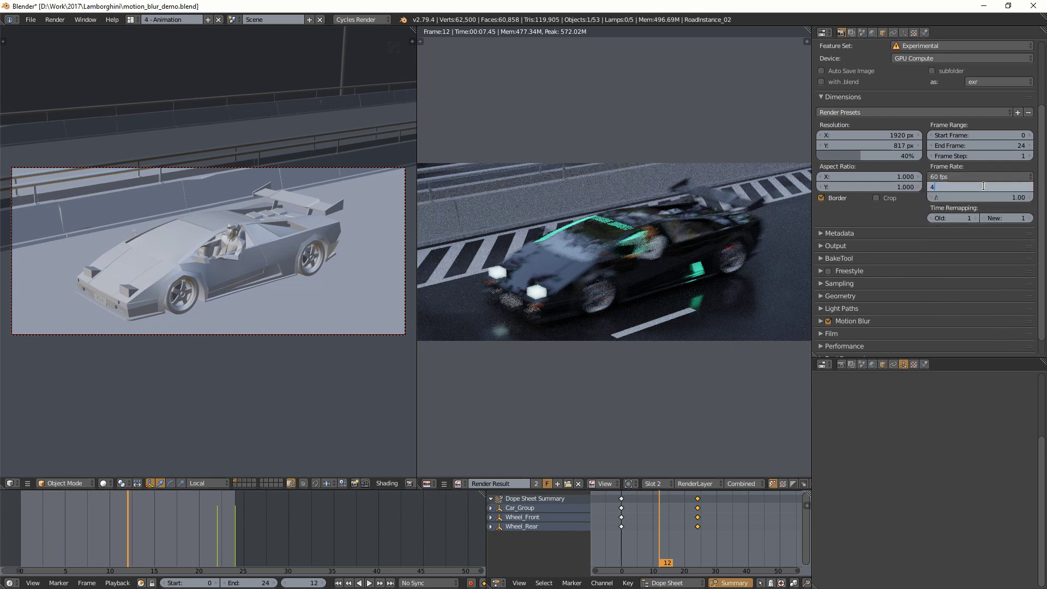
key(Return)
Set the end frame to 48 and move the frame-24 keyframes to frame 48
click(991, 143)
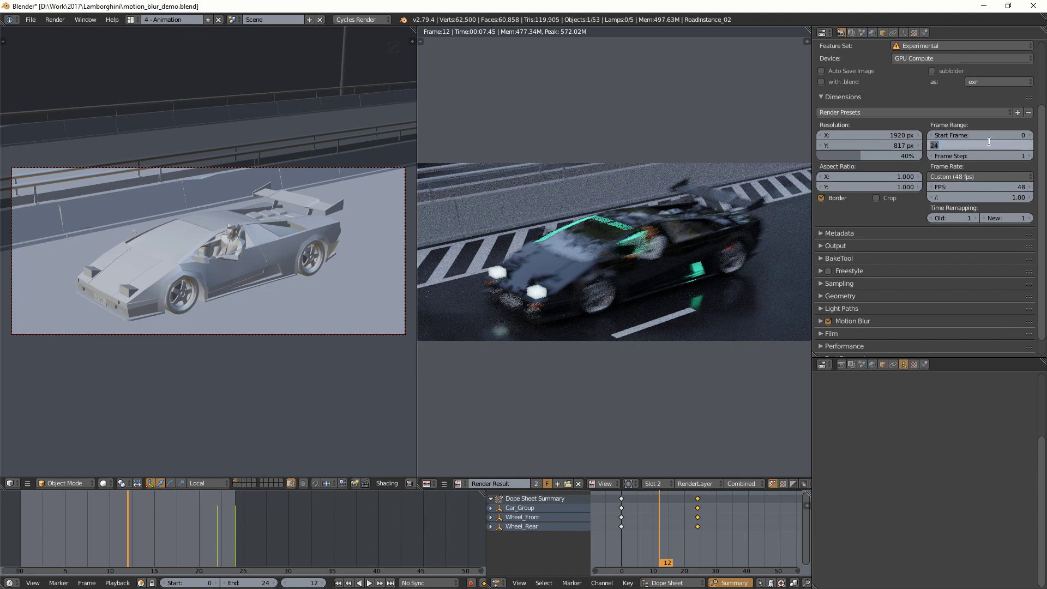
text(48)
key(Return)
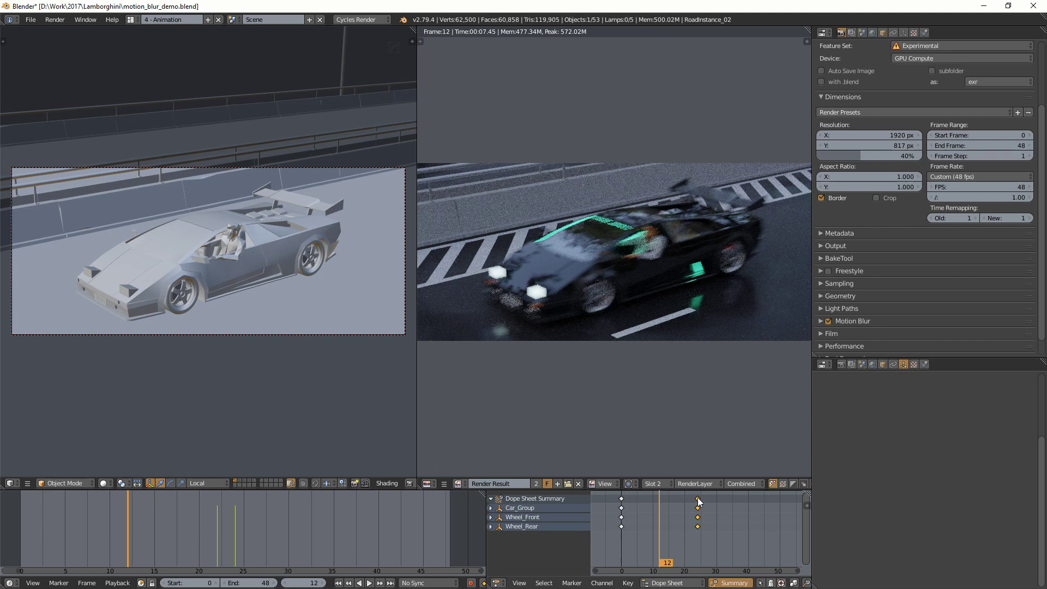
text(g)
text(24)
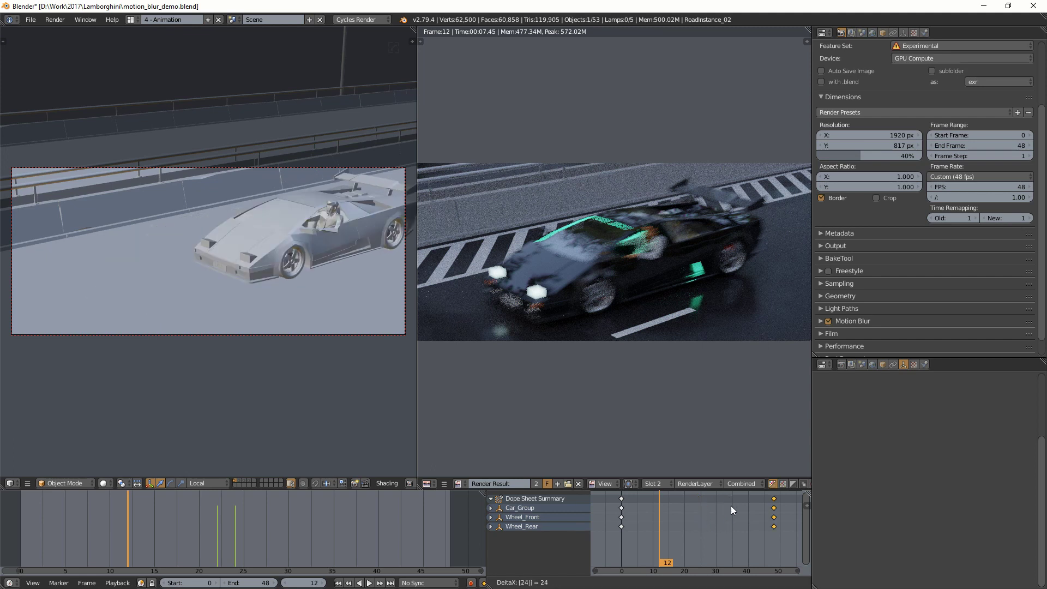
key(Return)
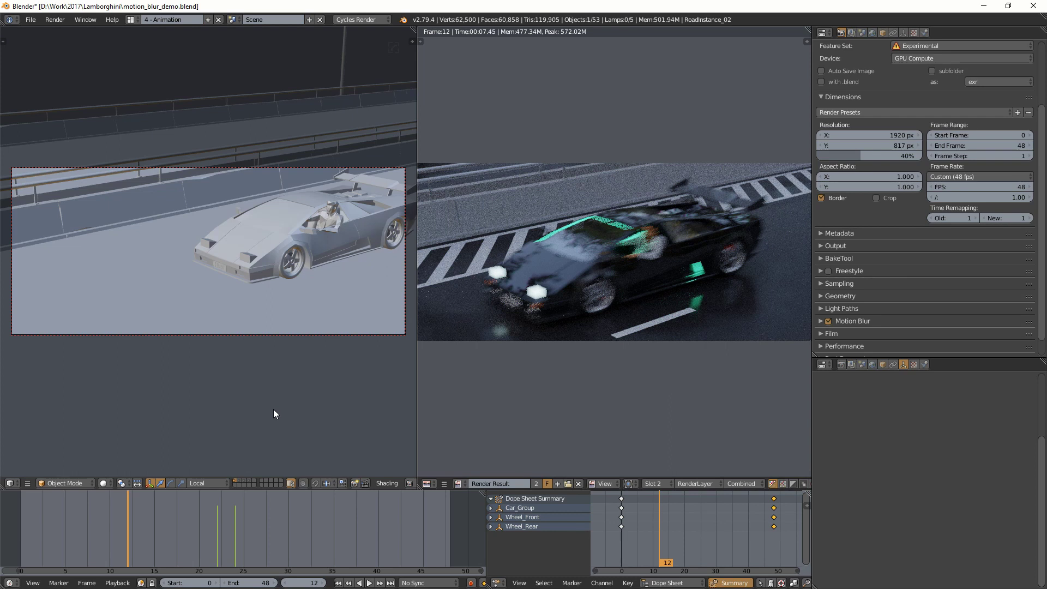
Preview playback at 48 fps, then render frame 24 into render slot 3
key(alt+a)
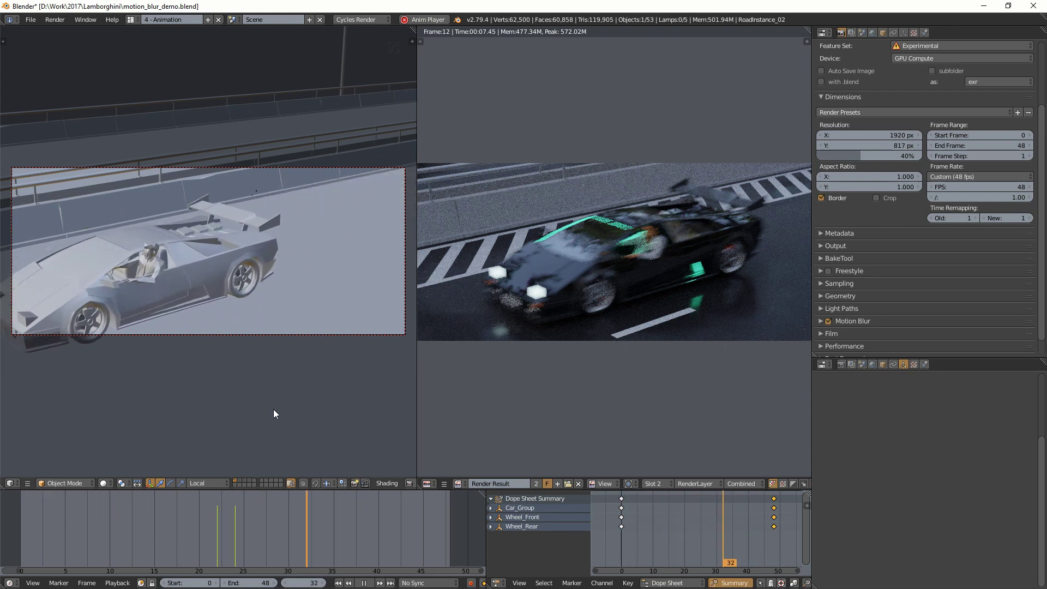
key(alt+a)
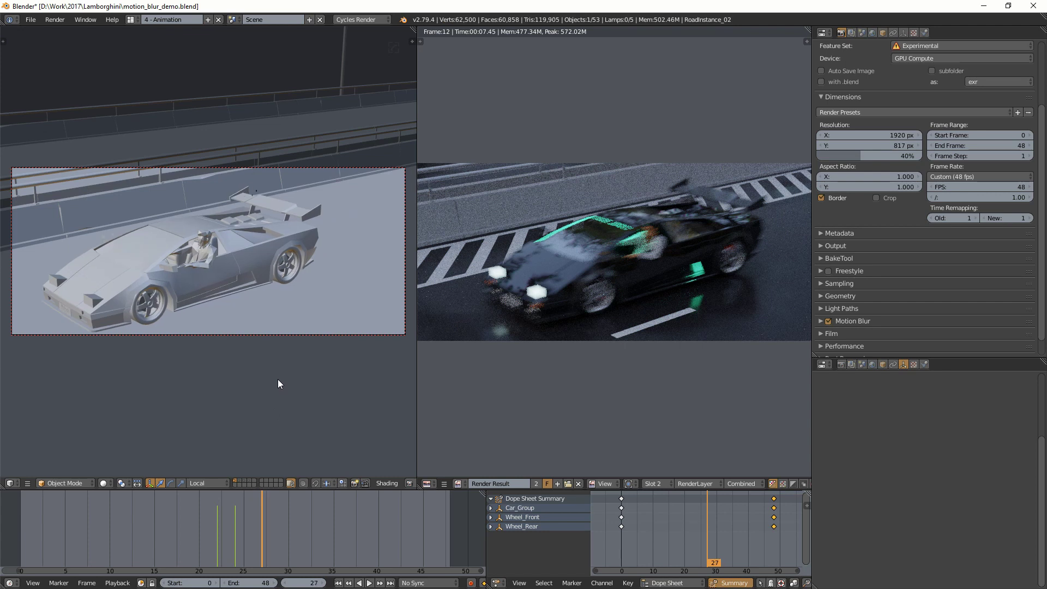
key(Left)
key(Left)
key(Left)
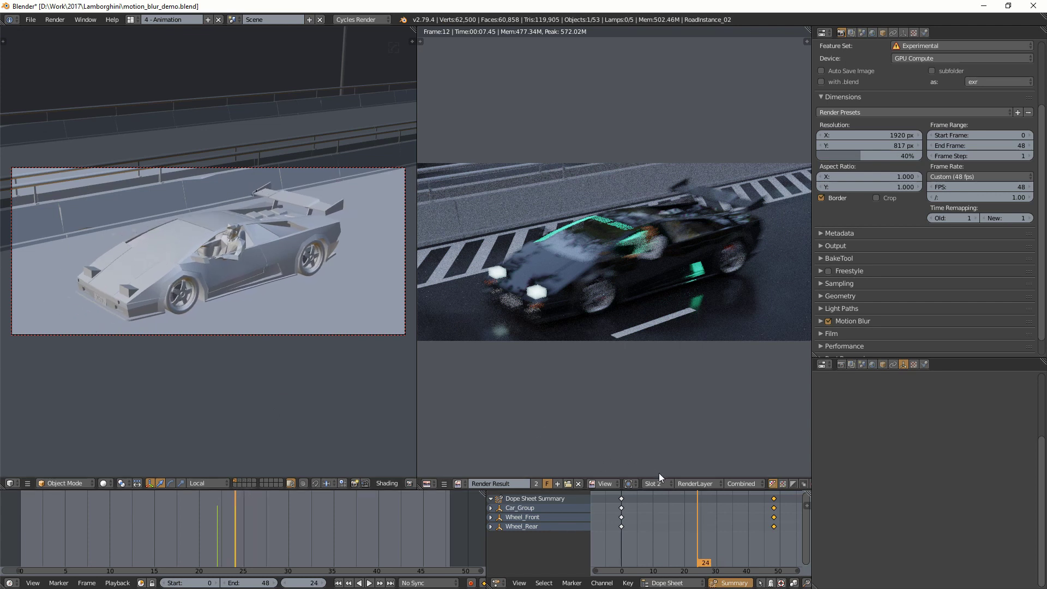
click(659, 483)
click(653, 451)
key(F12)
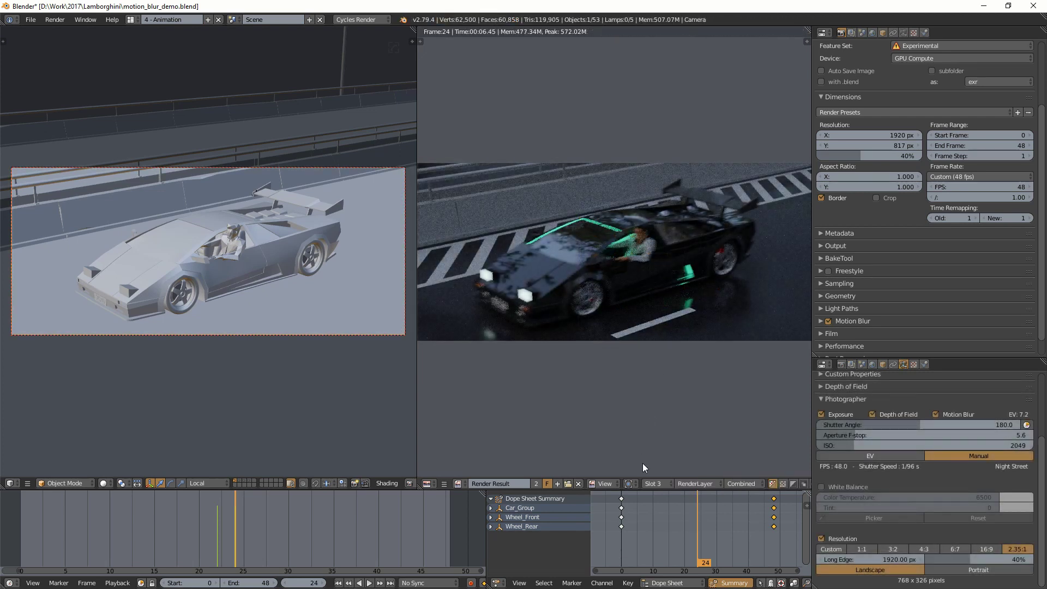
Show the slot 2 render for comparison and make the camera the active object again
click(664, 482)
click(659, 462)
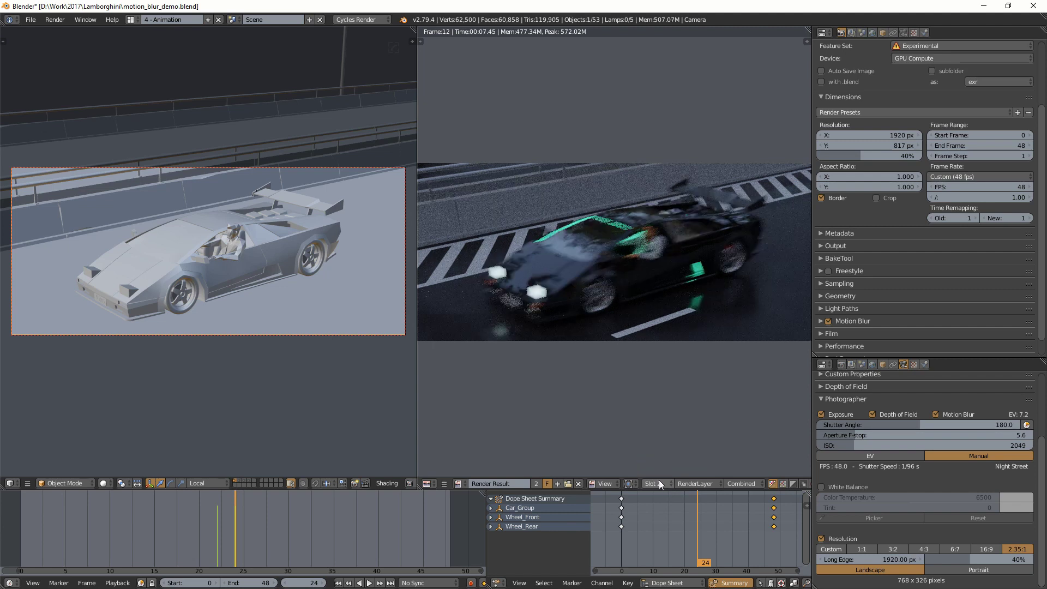
right_click(278, 387)
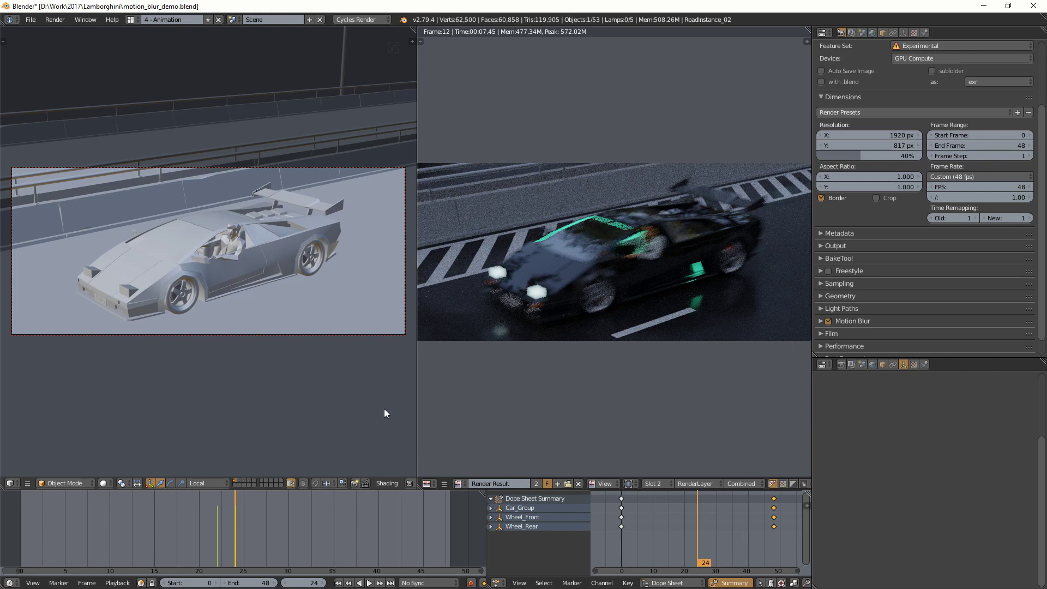
right_click(247, 334)
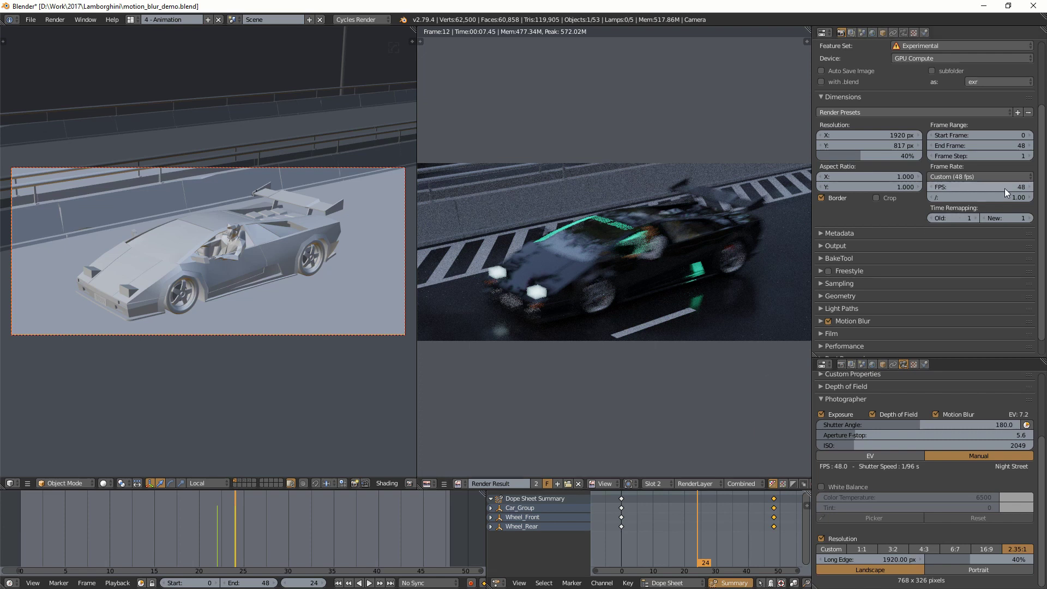
Vary the frame rate from 16 fps to a custom 5 fps, checking the Photographer panel's 1/10 s shutter
drag(1005, 188, 980, 188)
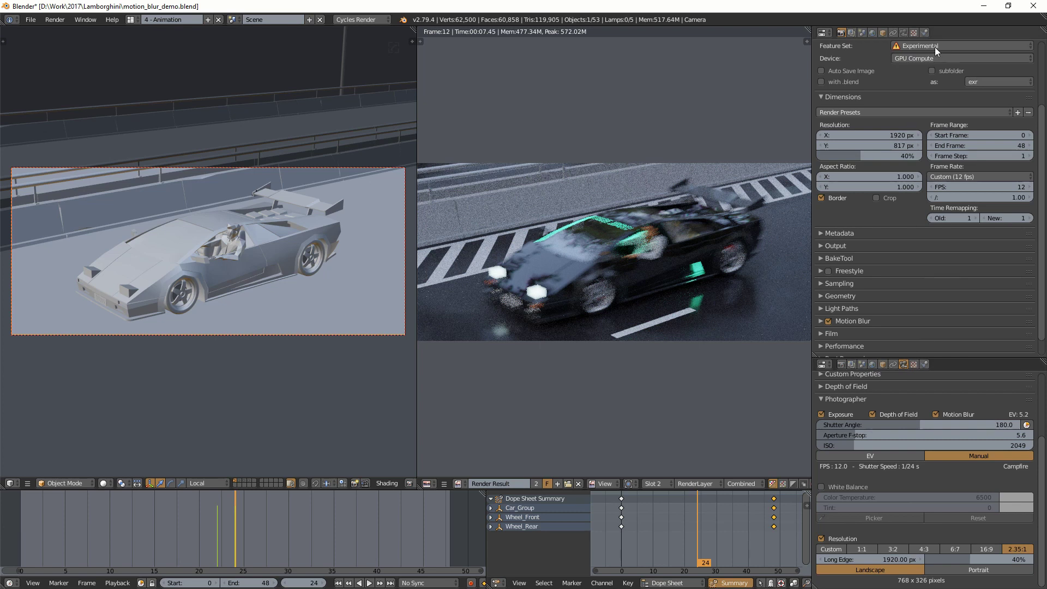
click(923, 362)
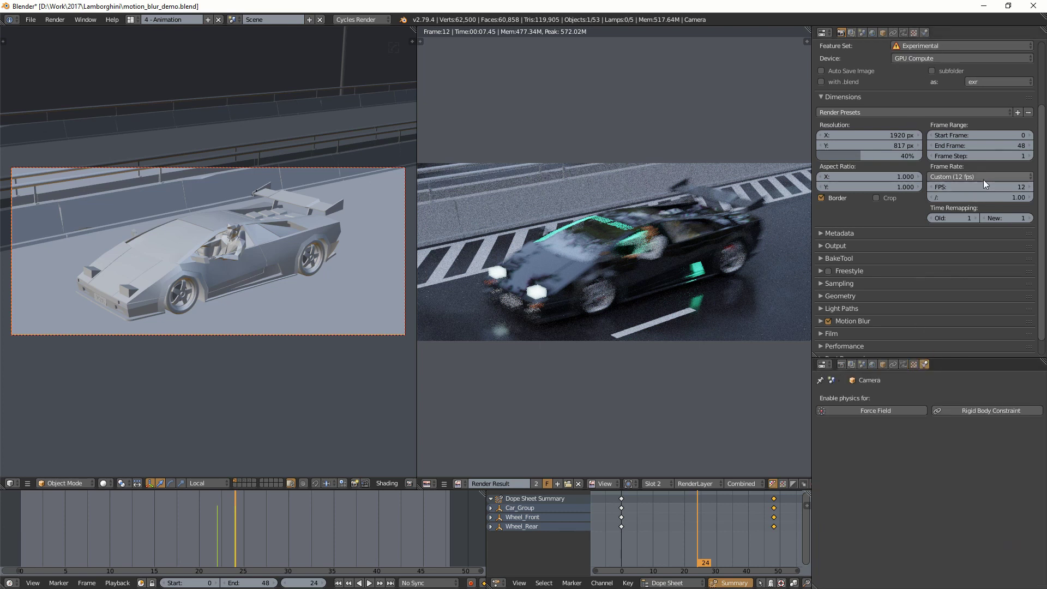
drag(983, 185, 1008, 187)
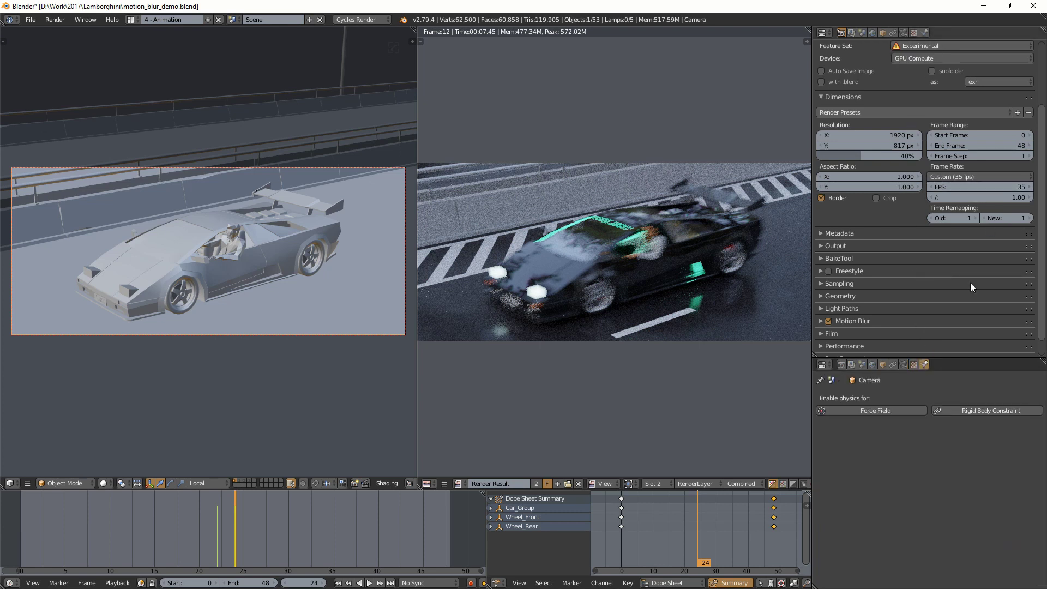
click(903, 364)
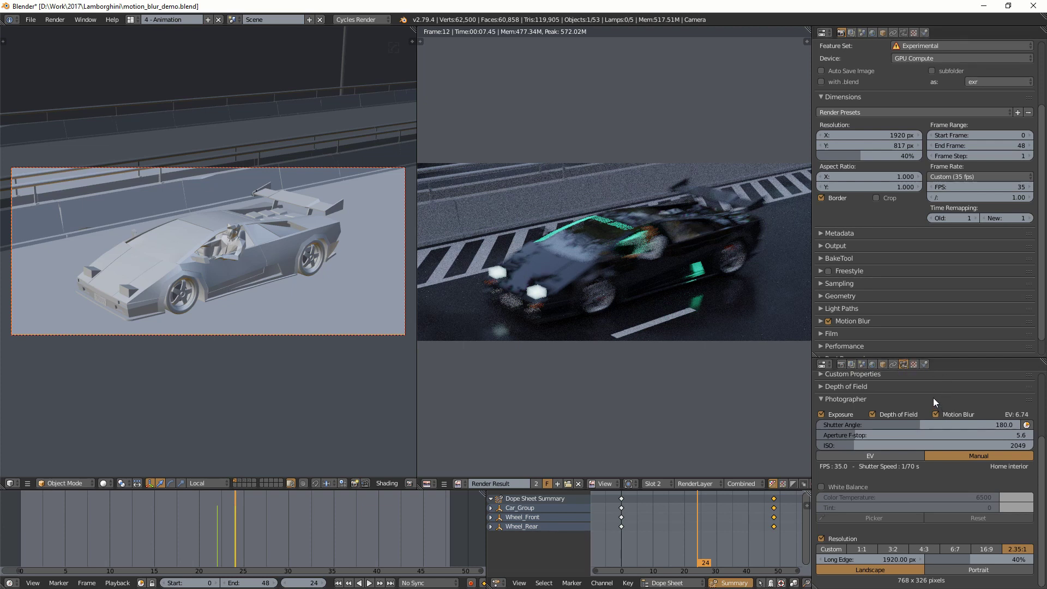
mouse_move(1000, 186)
mouse_down()
mouse_move(981, 187)
mouse_move(996, 186)
mouse_up()
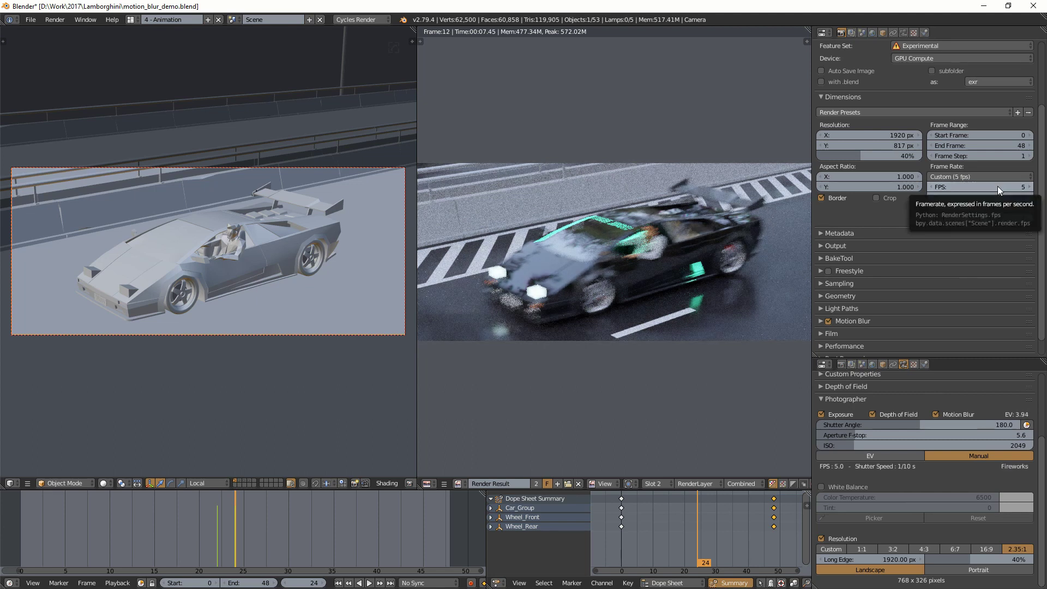